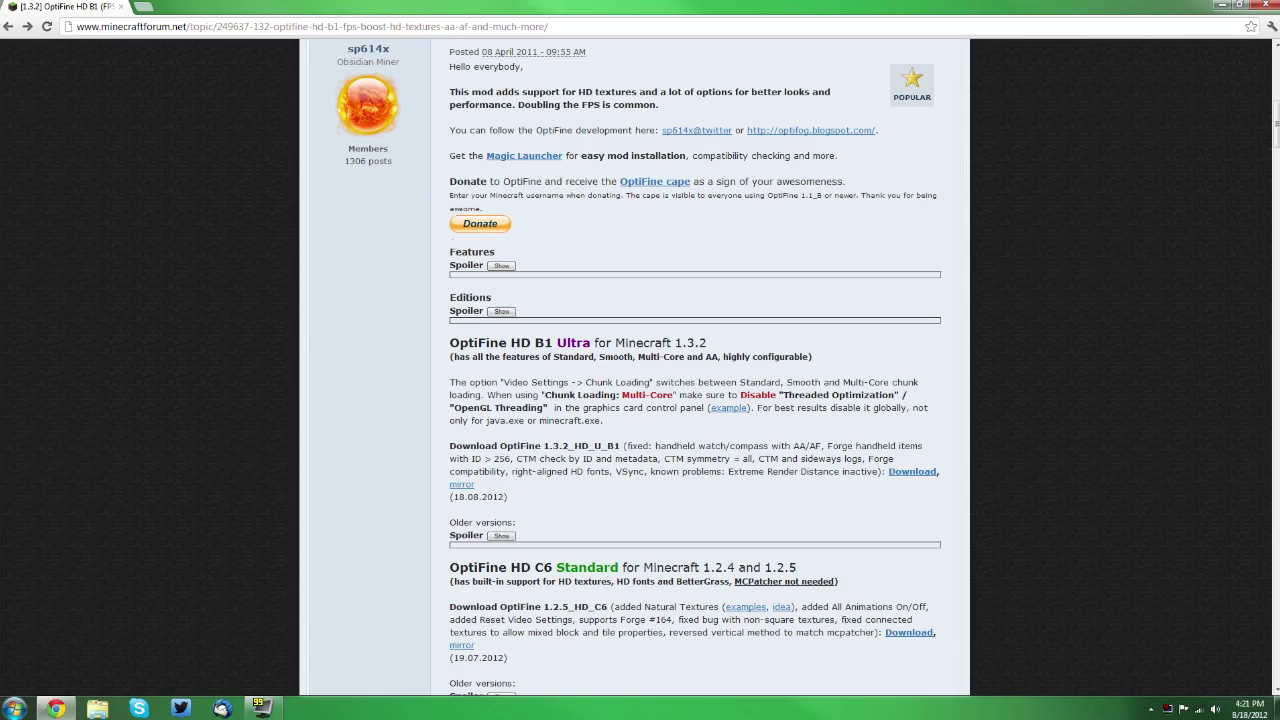
- Review the OptiFine editions on the forum page, checking which Minecraft version each one supports and where the 1.3.2 Ultra download is
drag(544, 343, 706, 343)
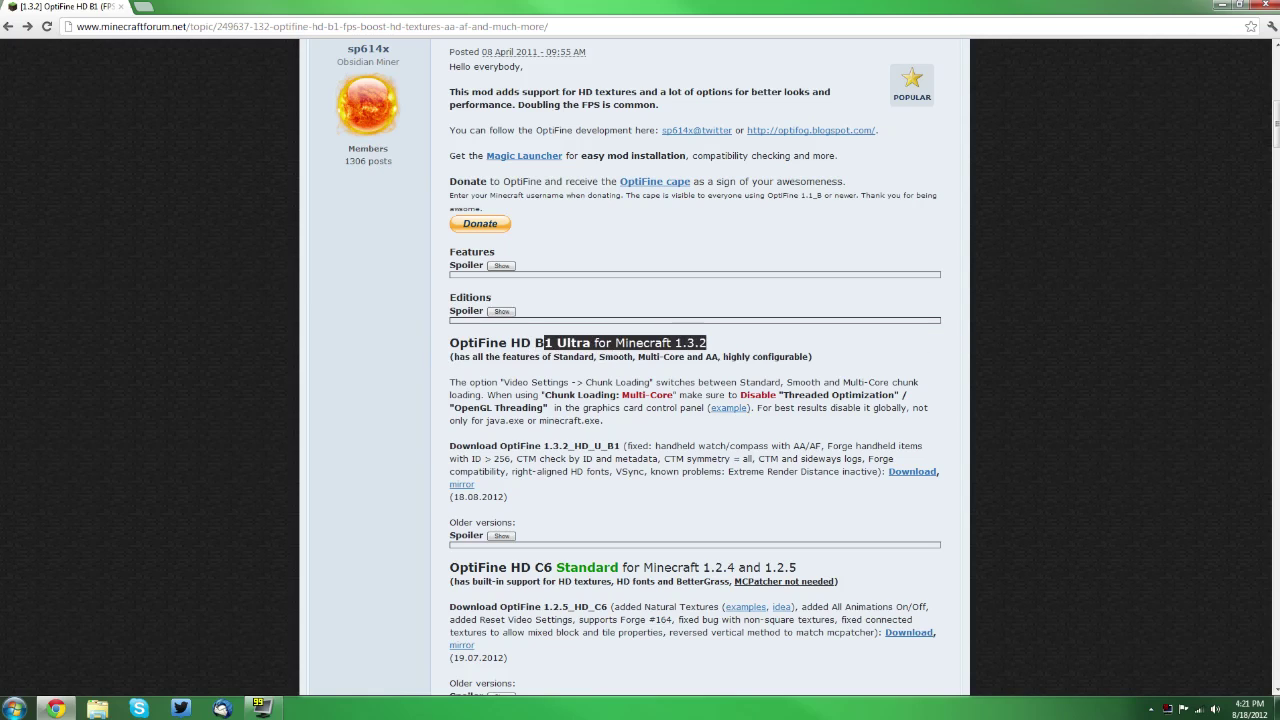
click(718, 347)
scroll(709, 441, down, 1)
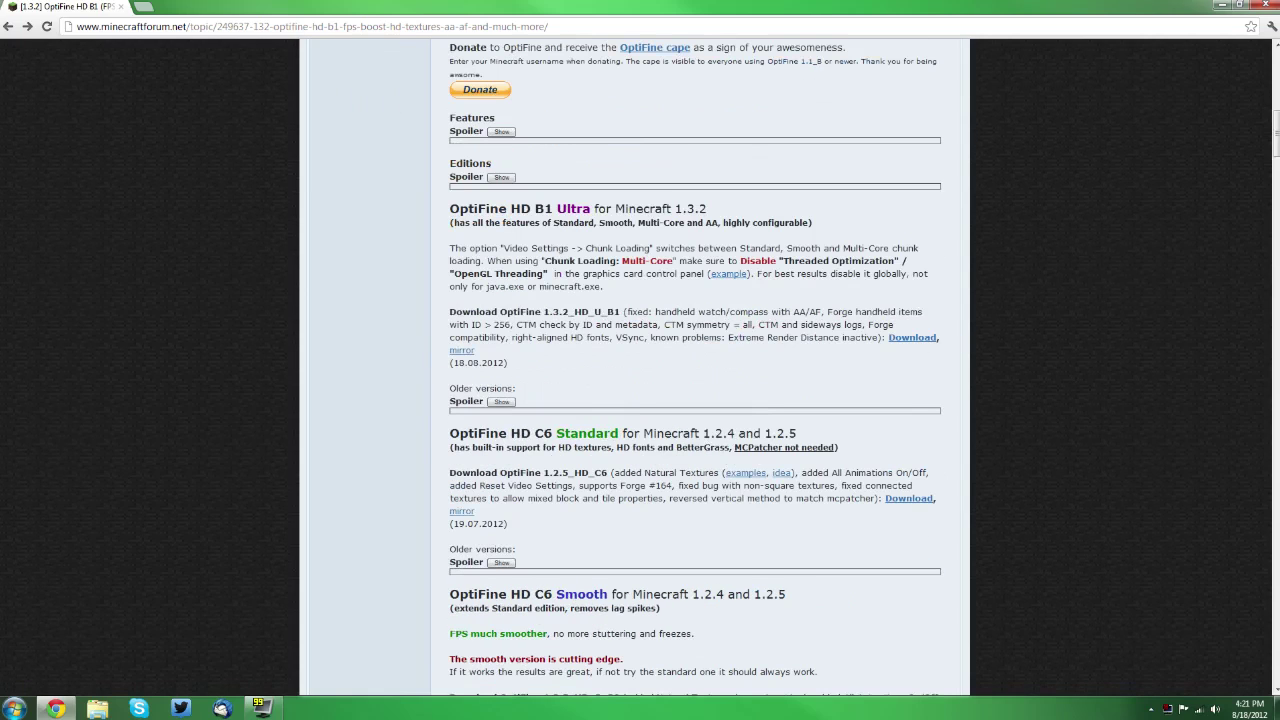
drag(642, 433, 705, 418)
click(808, 438)
triple_click(790, 436)
click(700, 437)
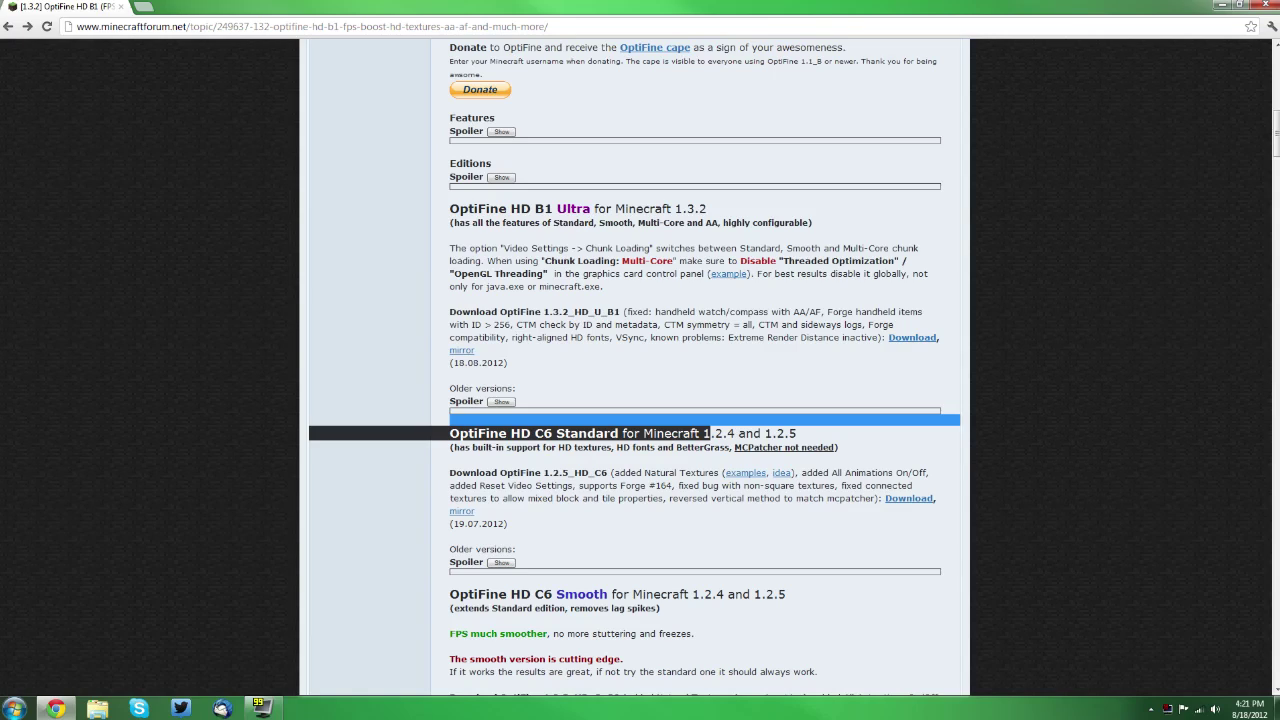
click(710, 433)
triple_click(815, 436)
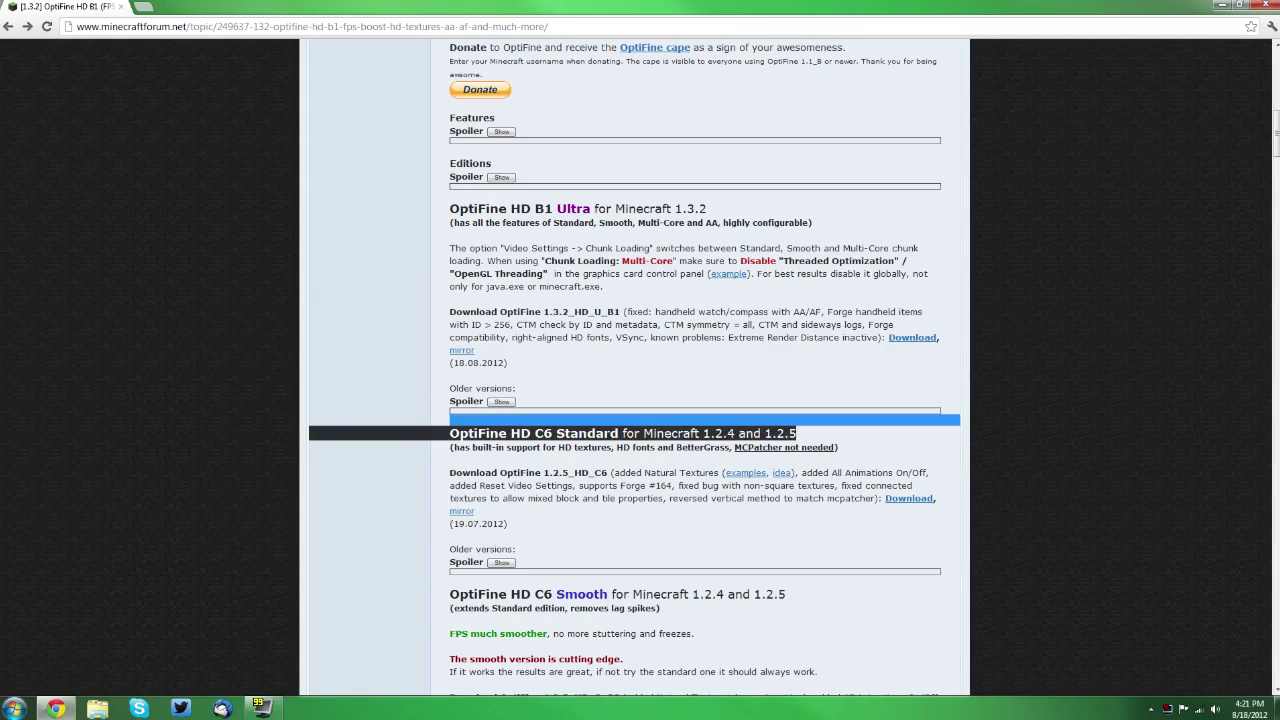
click(815, 436)
scroll(695, 400, down, 4)
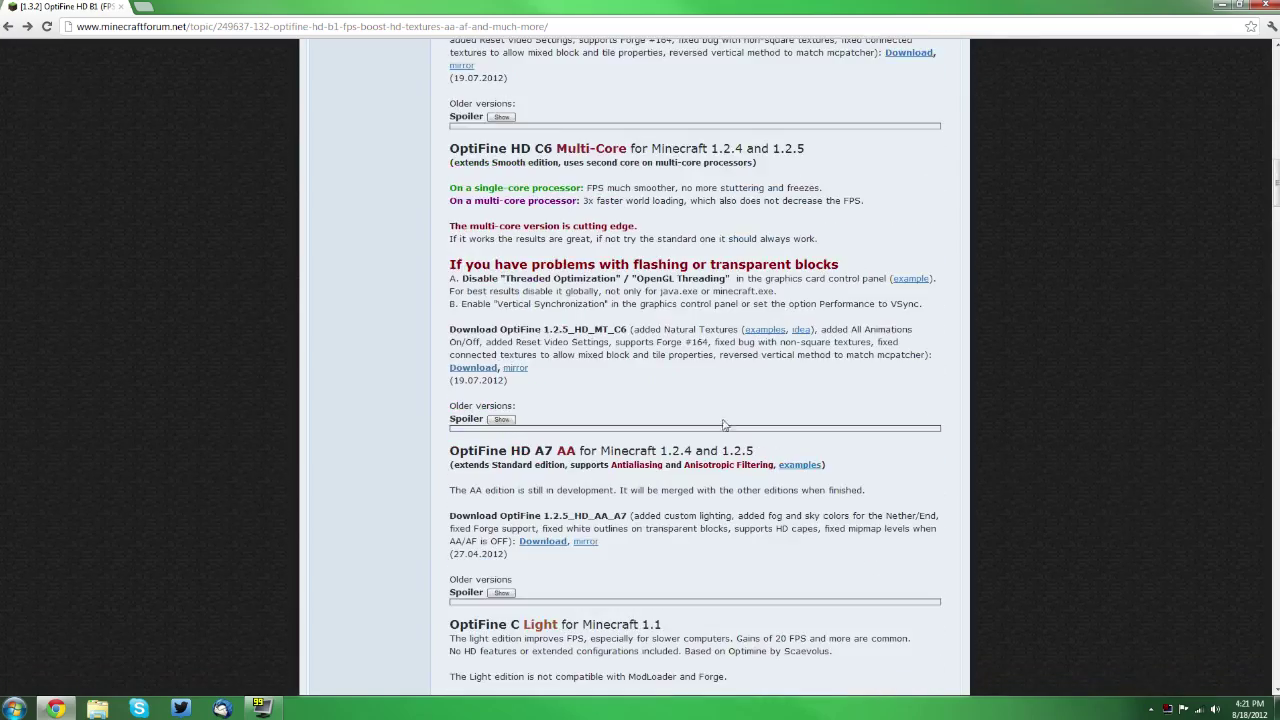
scroll(635, 400, up, 7)
scroll(635, 400, down, 2)
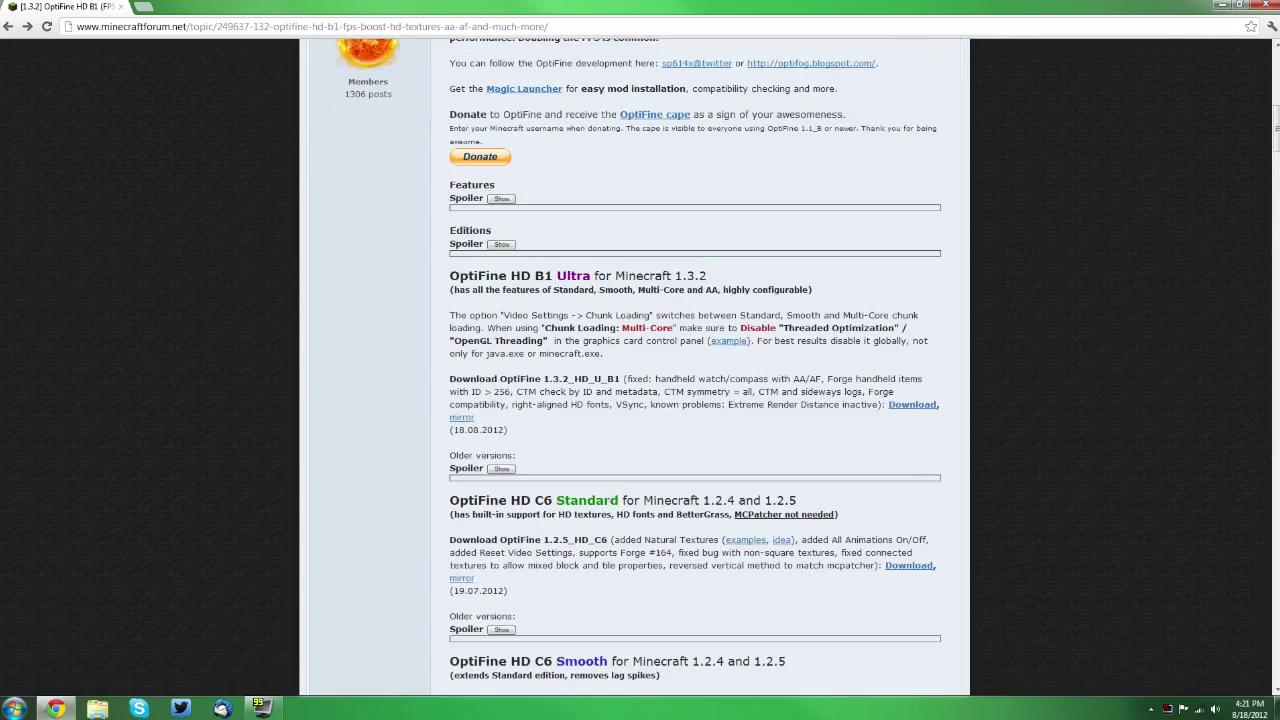
scroll(621, 356, up, 1)
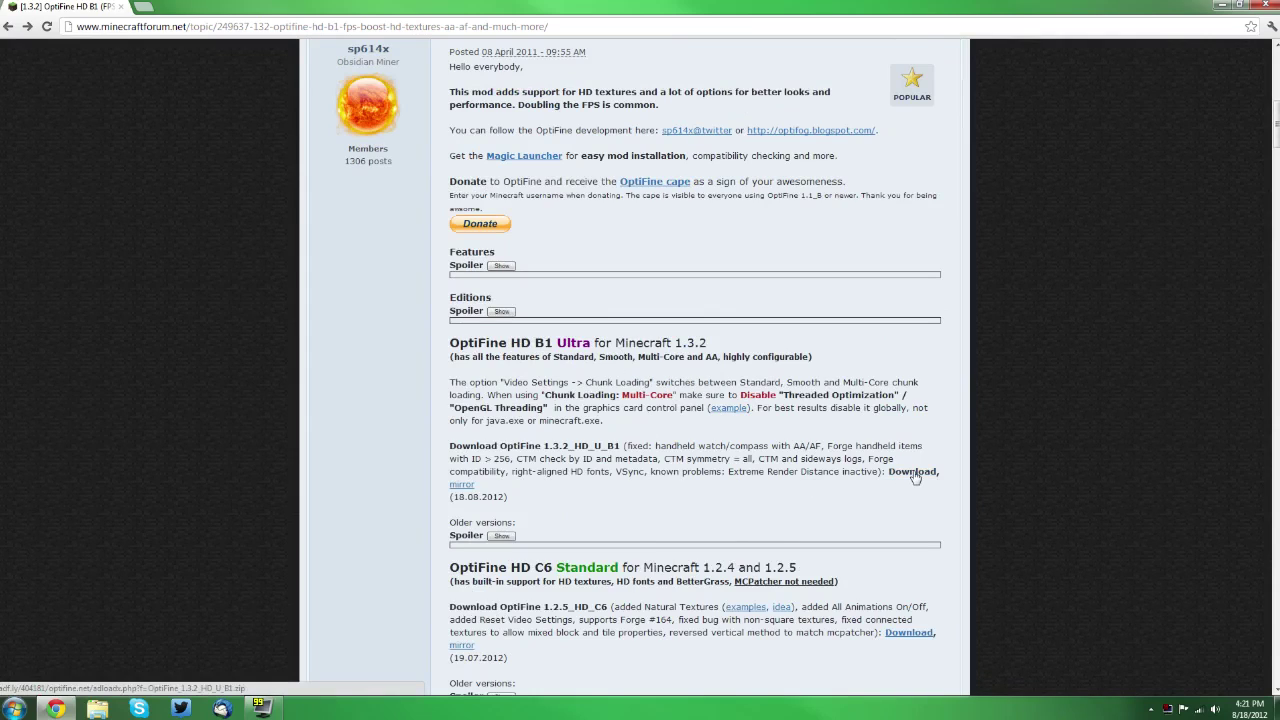
drag(597, 343, 706, 343)
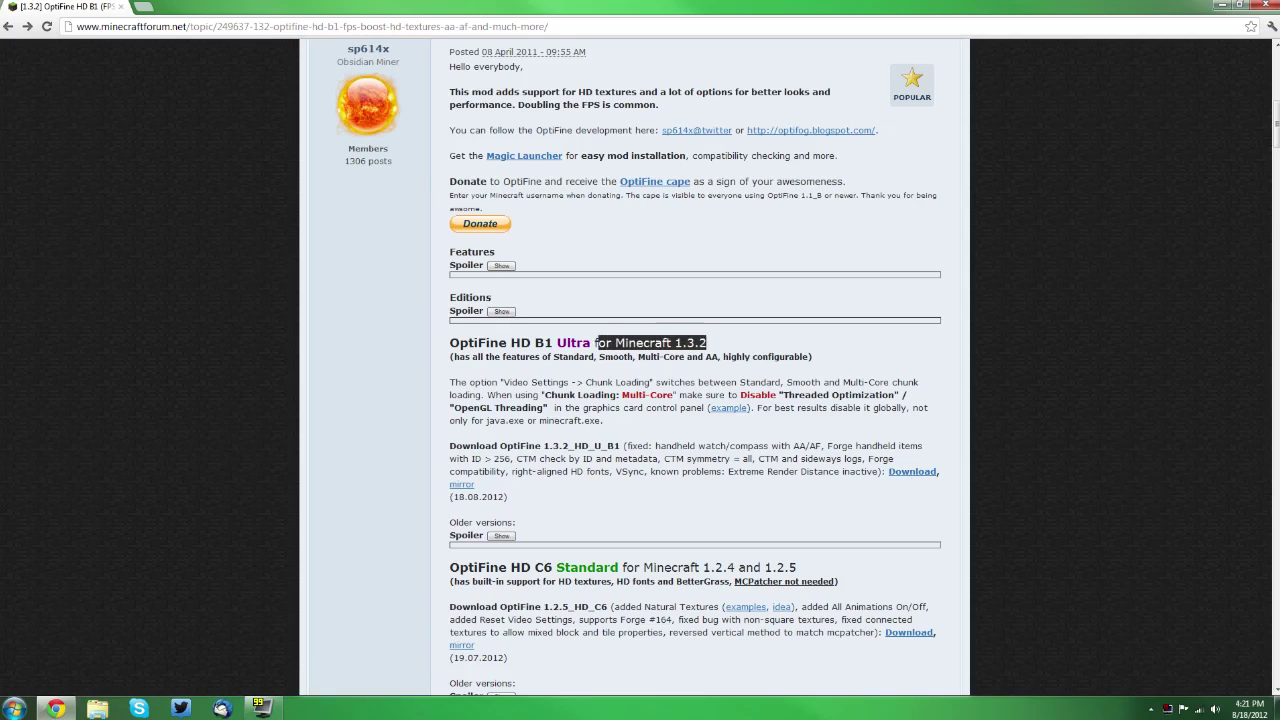
click(905, 472)
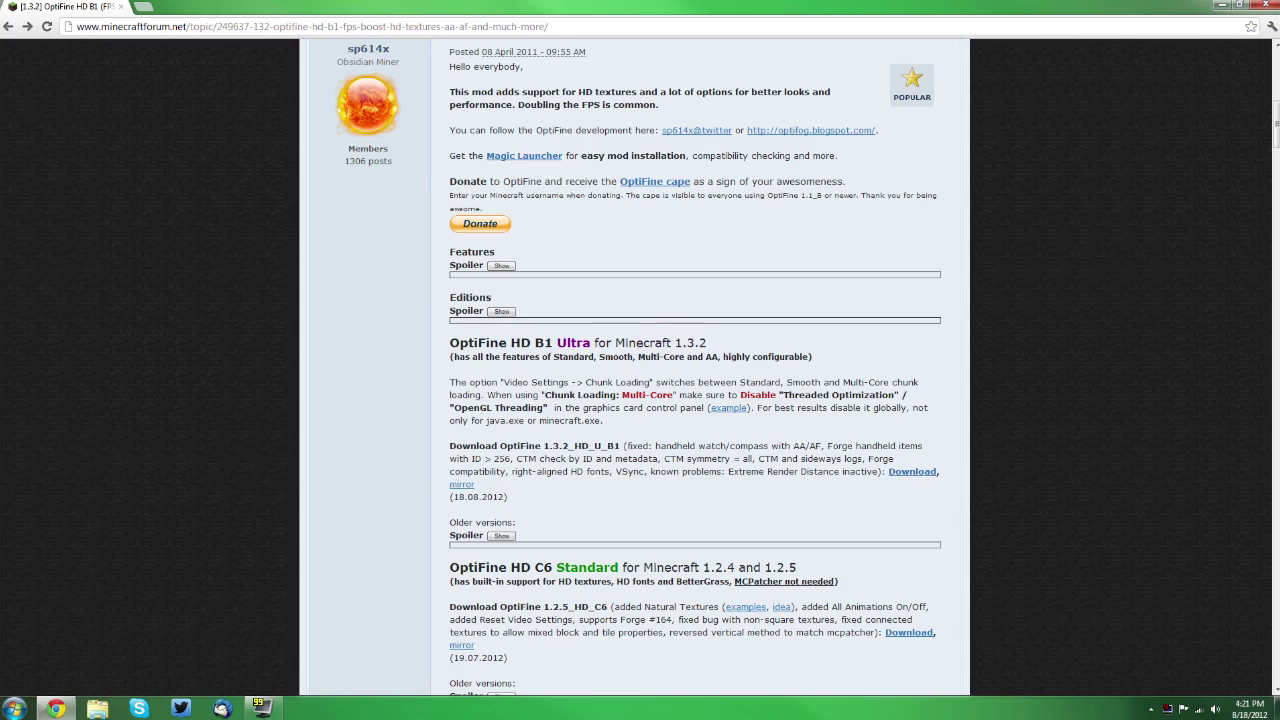
- Extract the OptiFine_1.3.2_HD_U_B1 zip archive on the desktop into a folder of the same name
click(1226, 5)
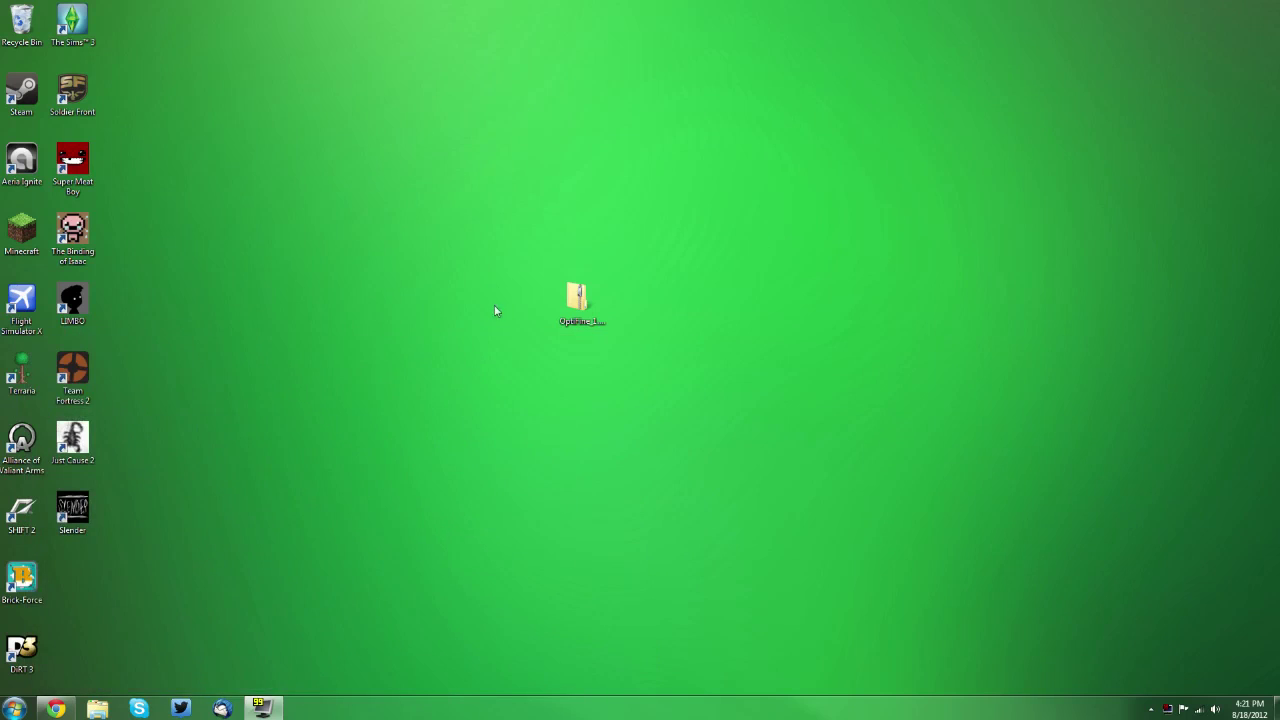
click(576, 300)
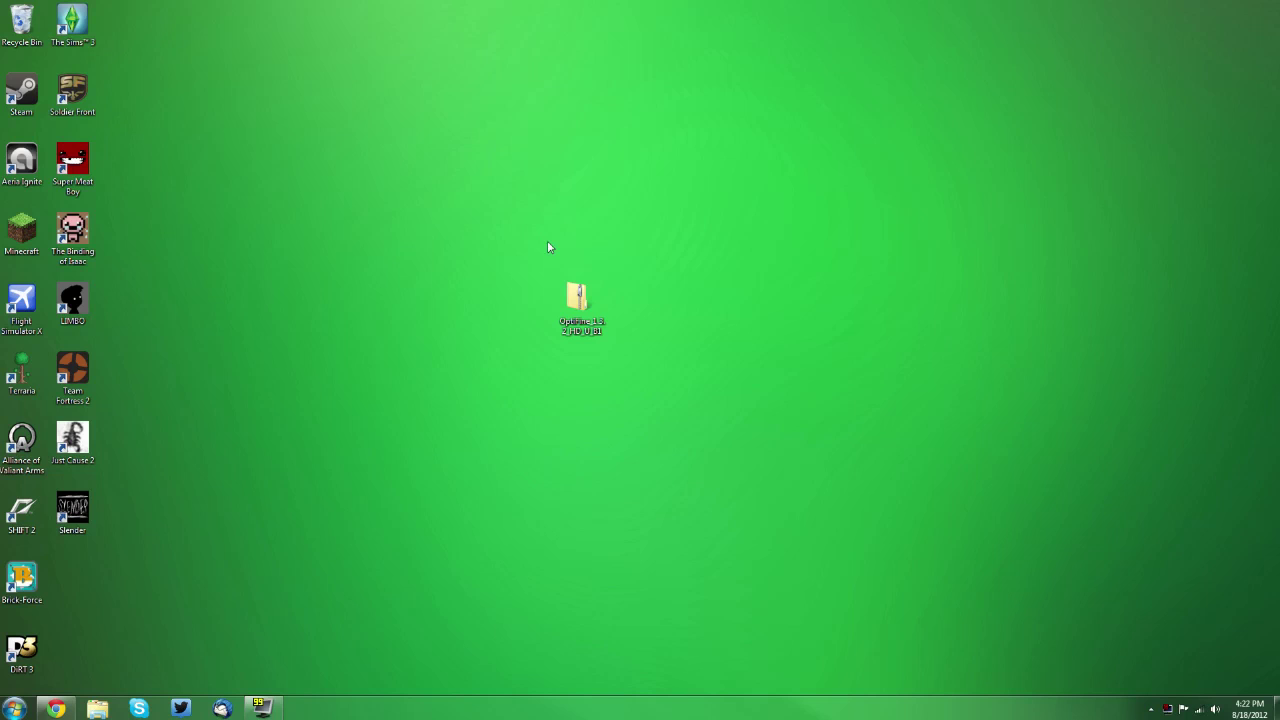
right_click(580, 304)
click(622, 349)
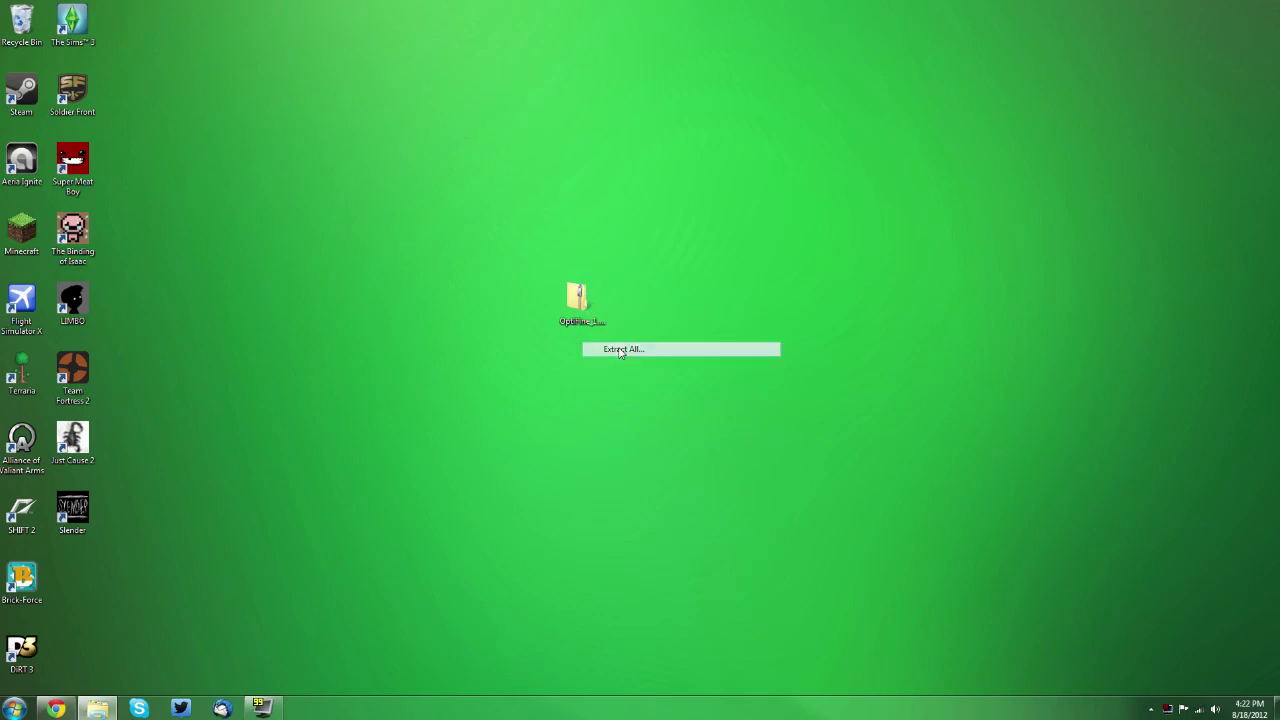
click(765, 483)
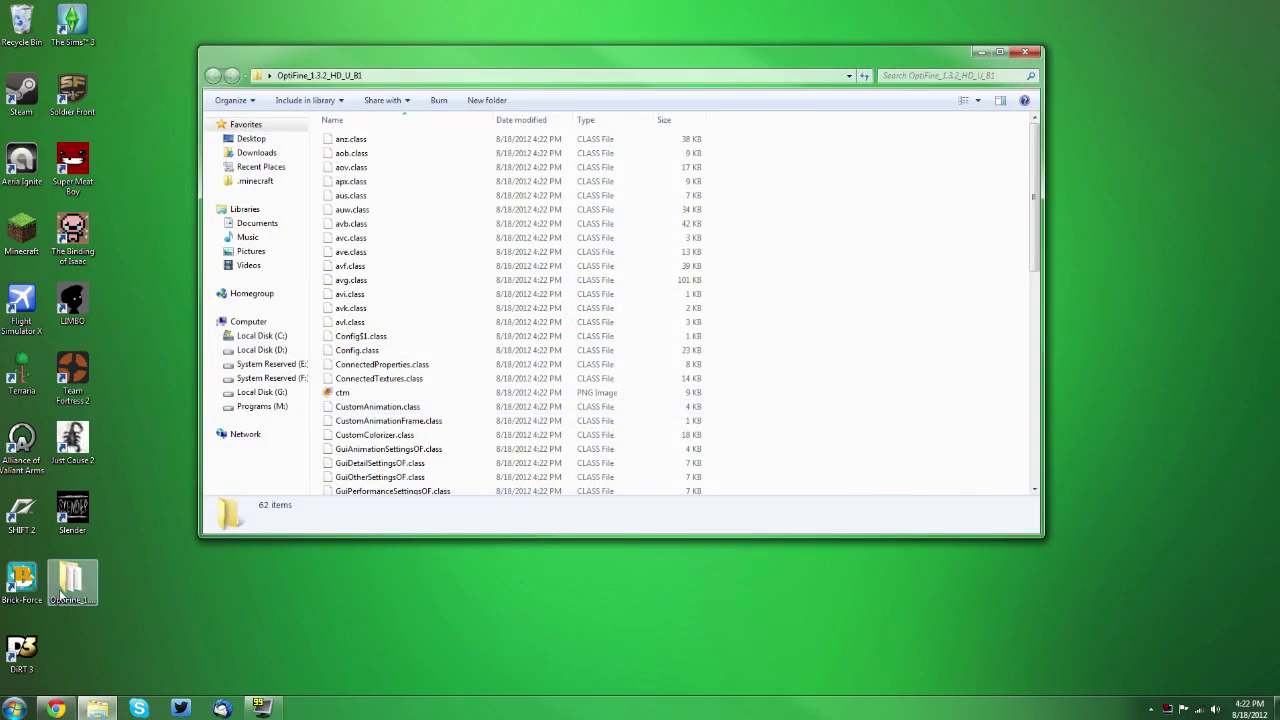
- Move the extracted OptiFine folder to an empty area of the desktop and reposition its open window clear of it
drag(60, 595, 620, 603)
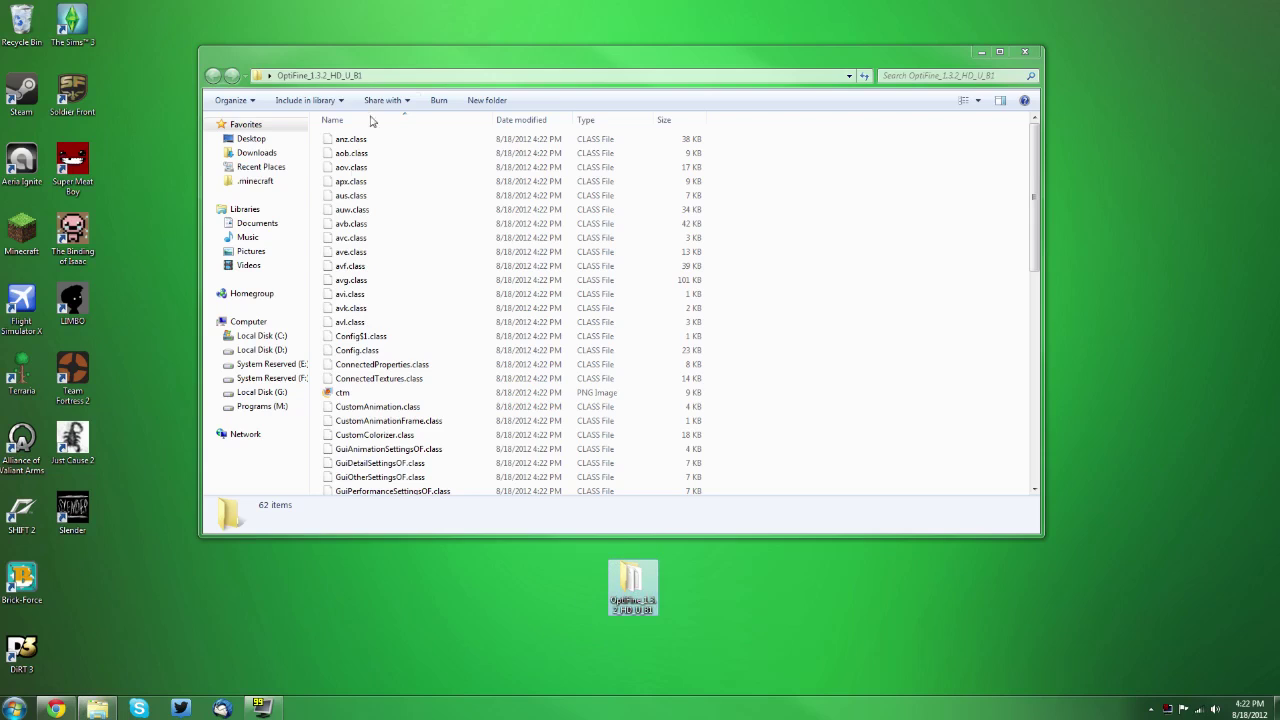
drag(400, 57, 597, 30)
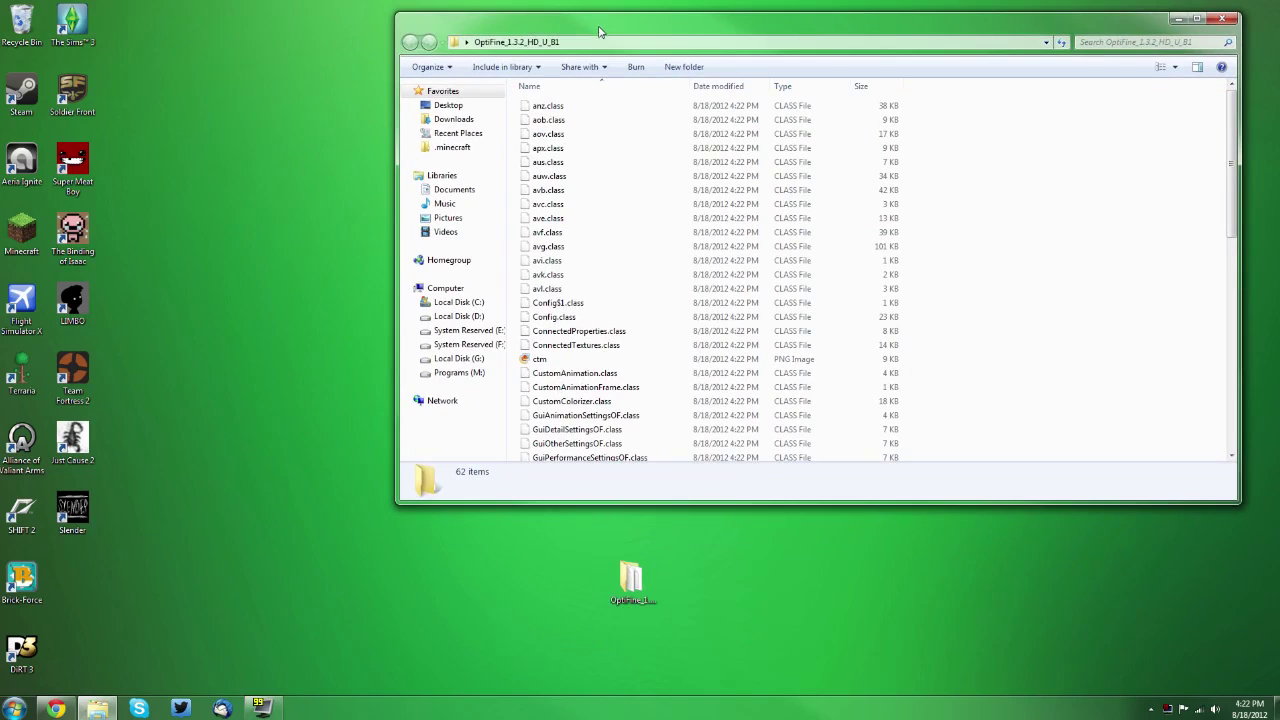
click(634, 571)
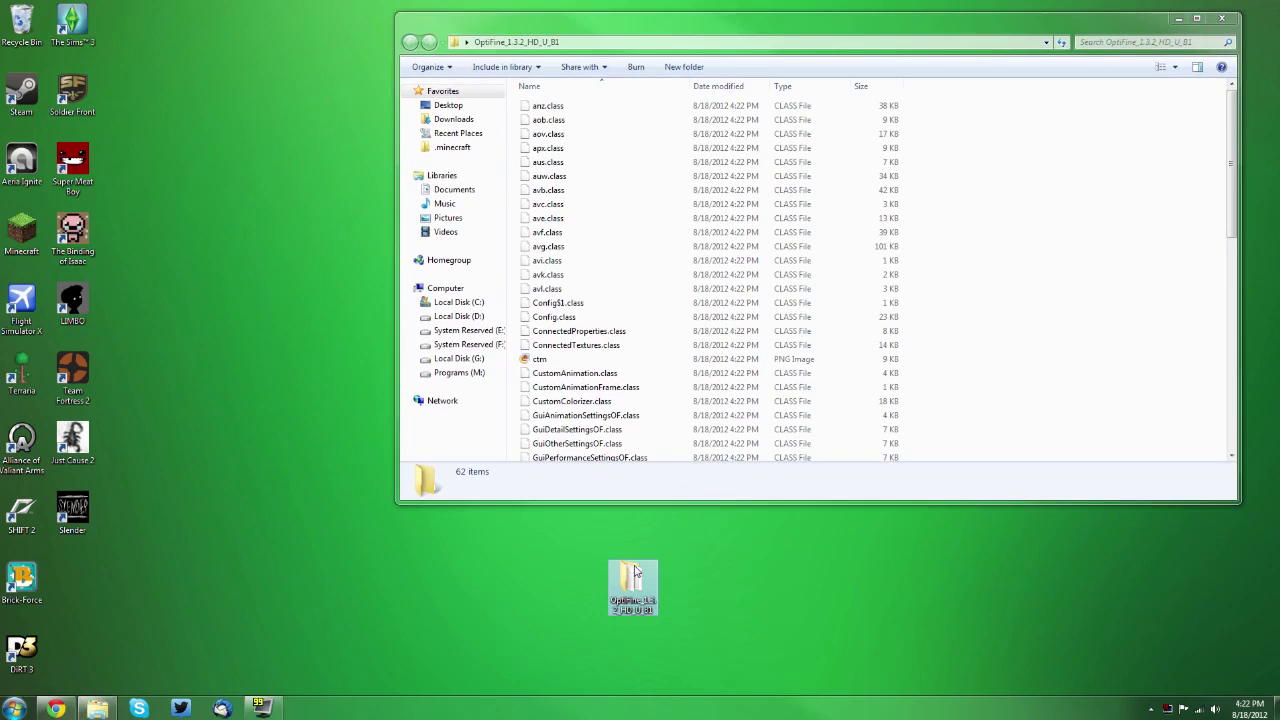
click(677, 29)
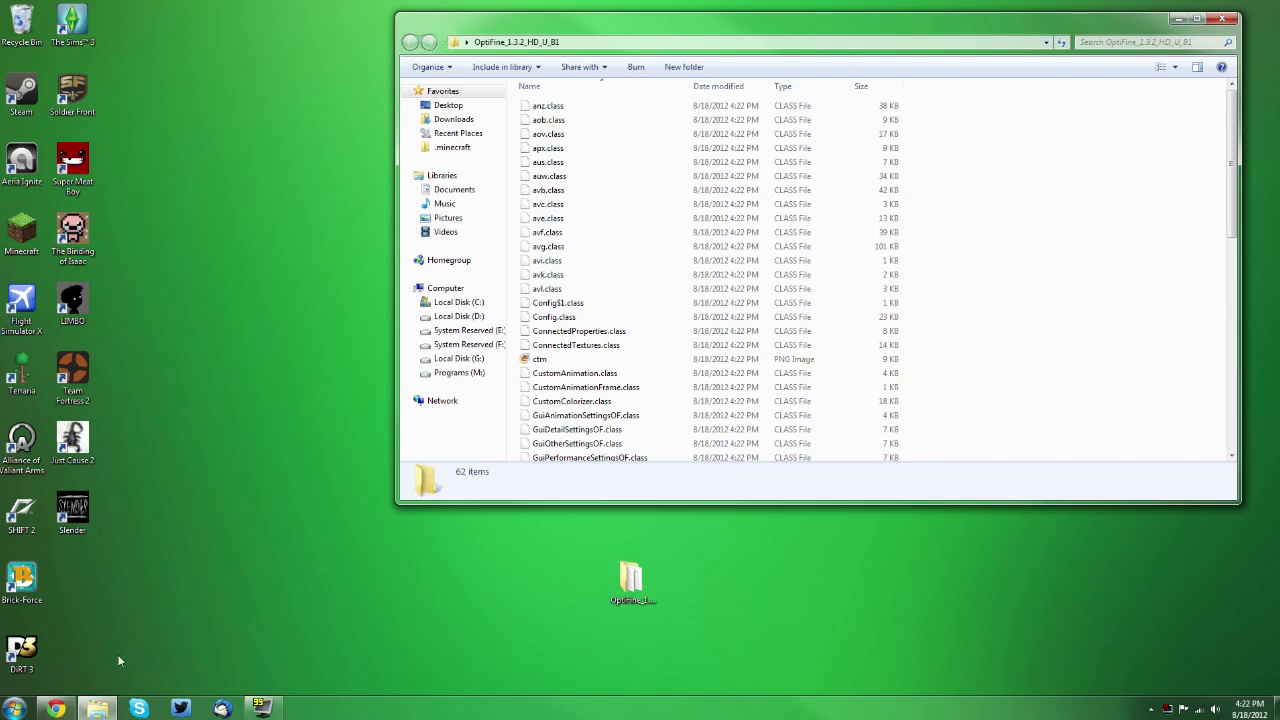
- Open the bin folder inside .minecraft by way of %appdata% and select the minecraft jar file
click(14, 708)
text(%appdata%)
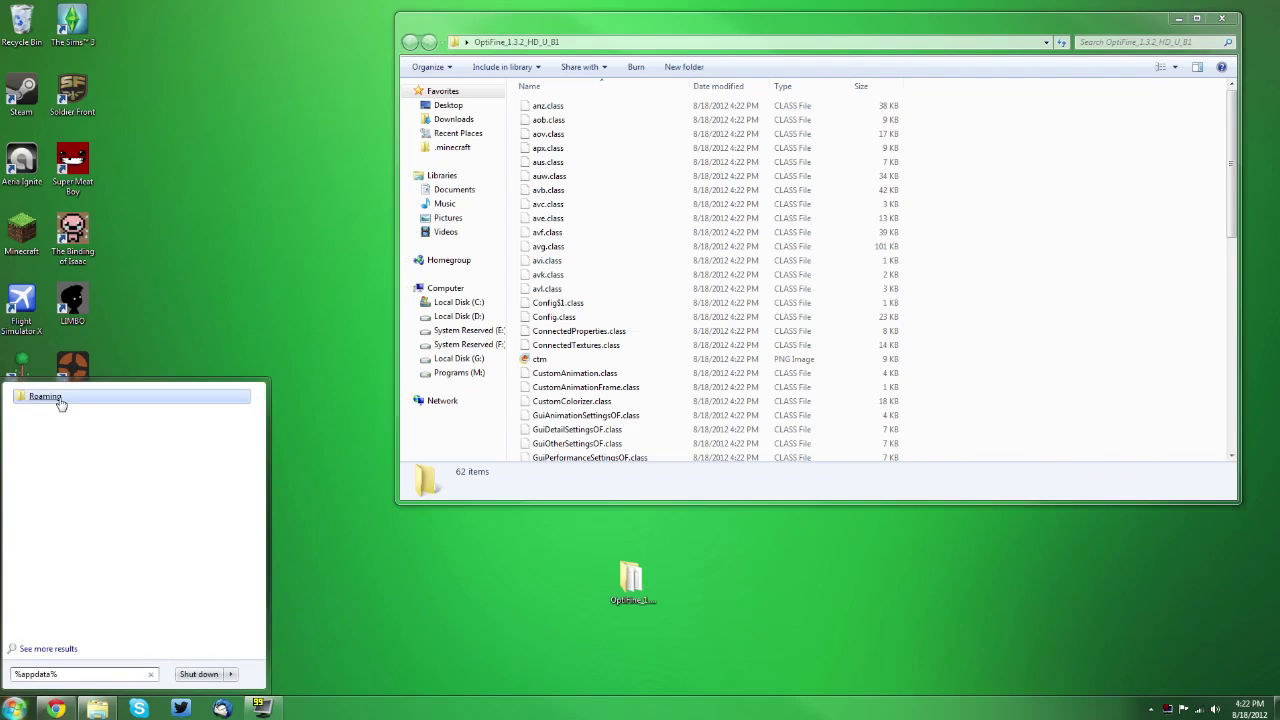
click(52, 396)
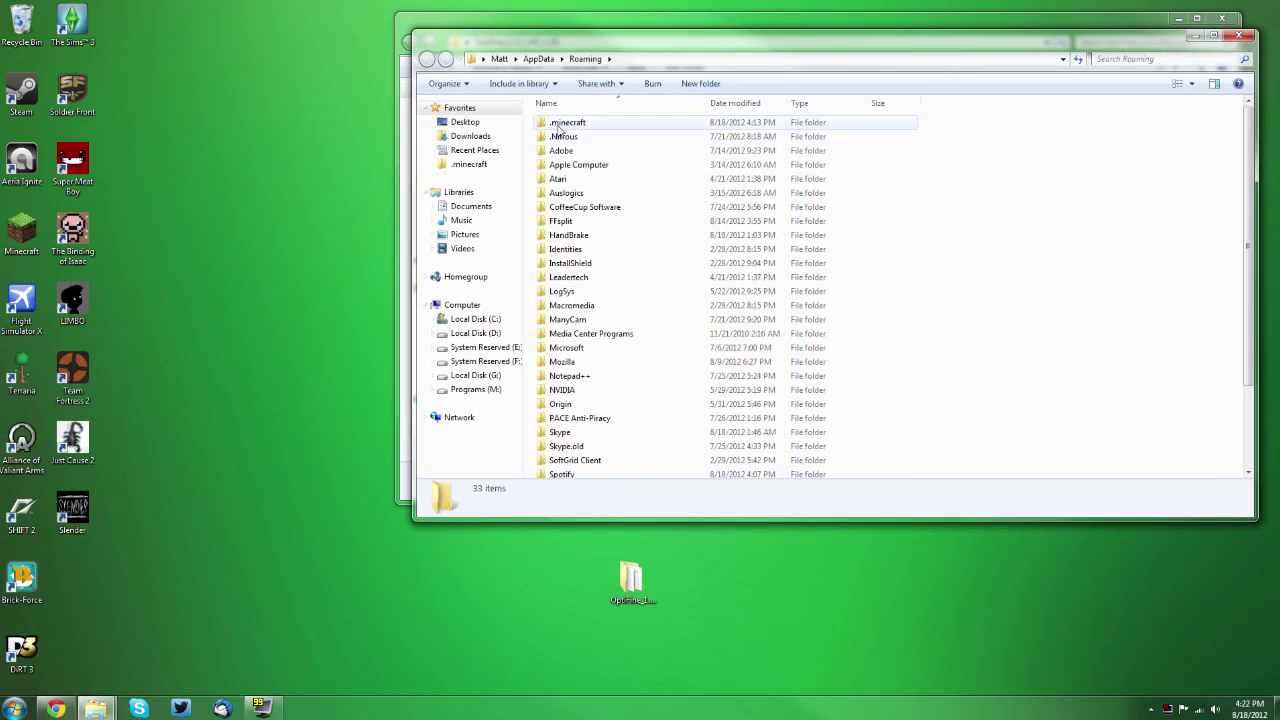
double_click(560, 123)
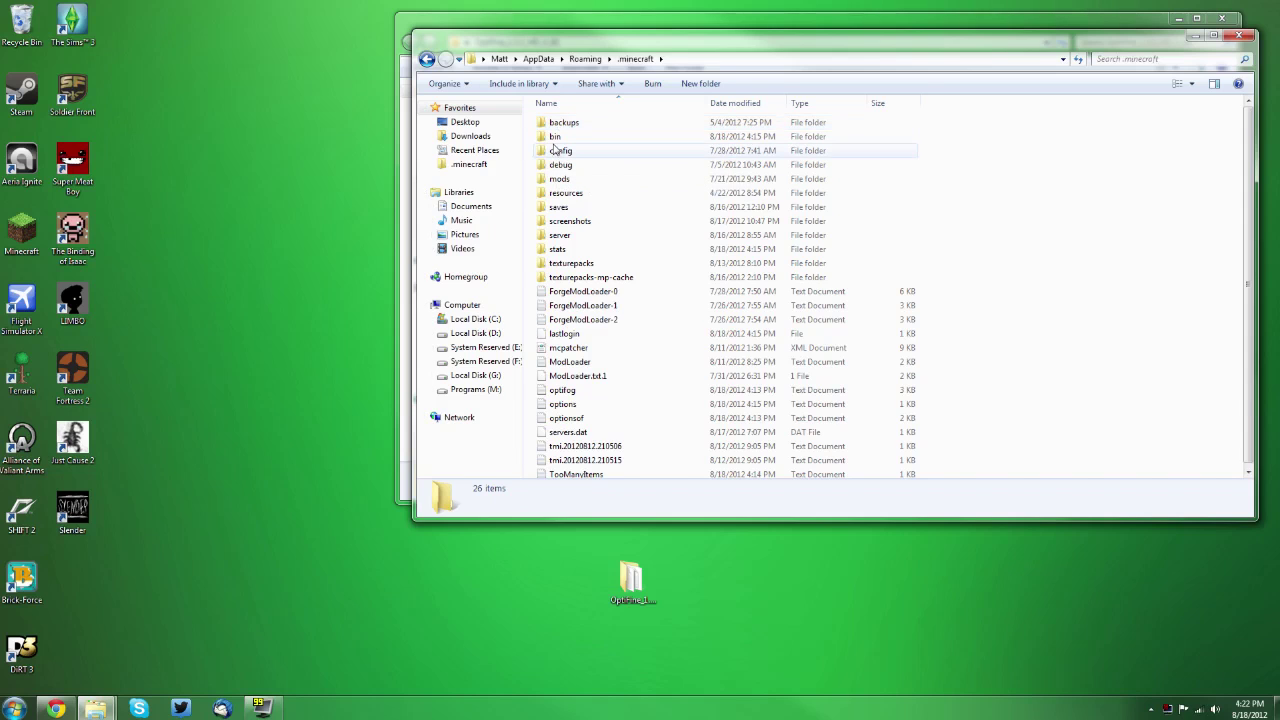
double_click(556, 137)
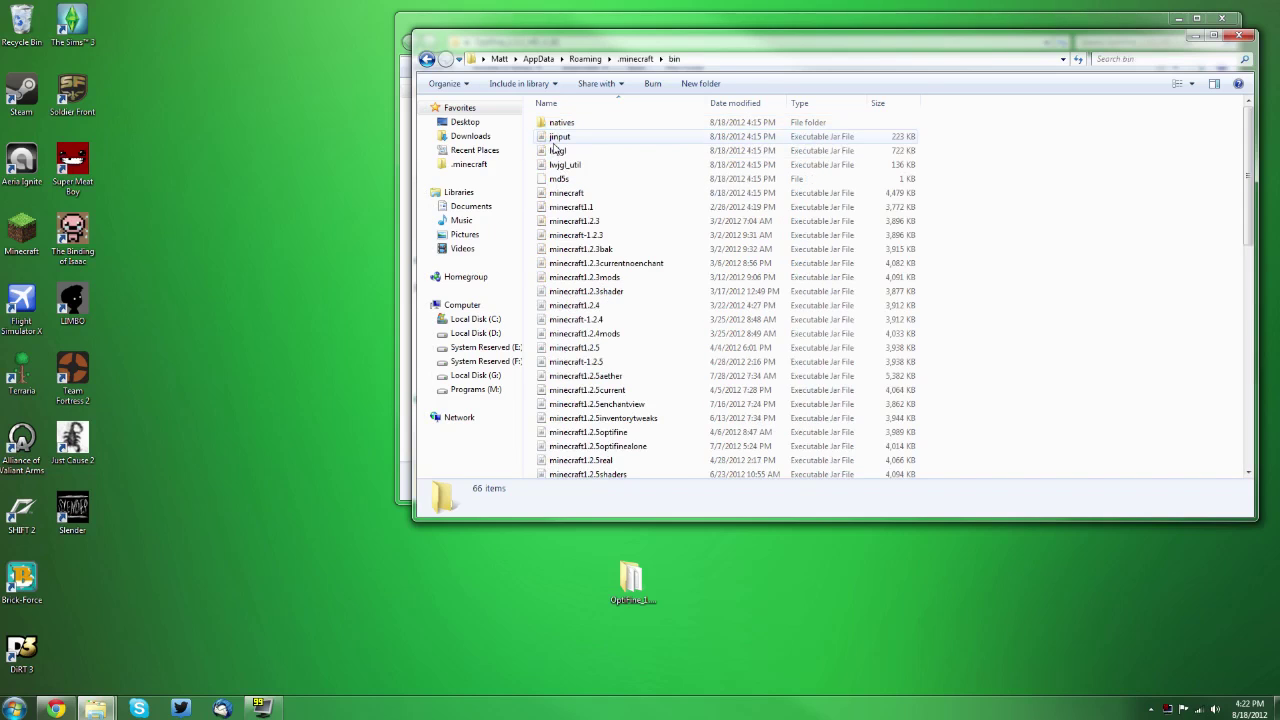
click(615, 193)
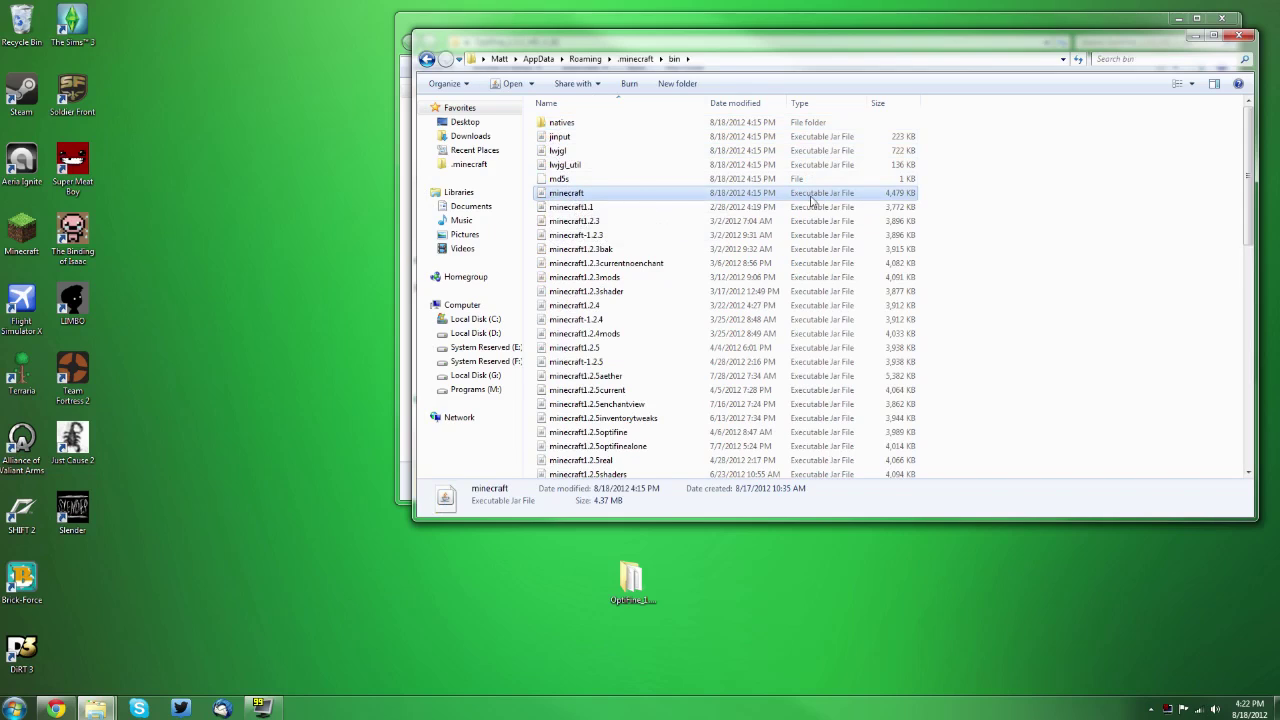
right_click(630, 196)
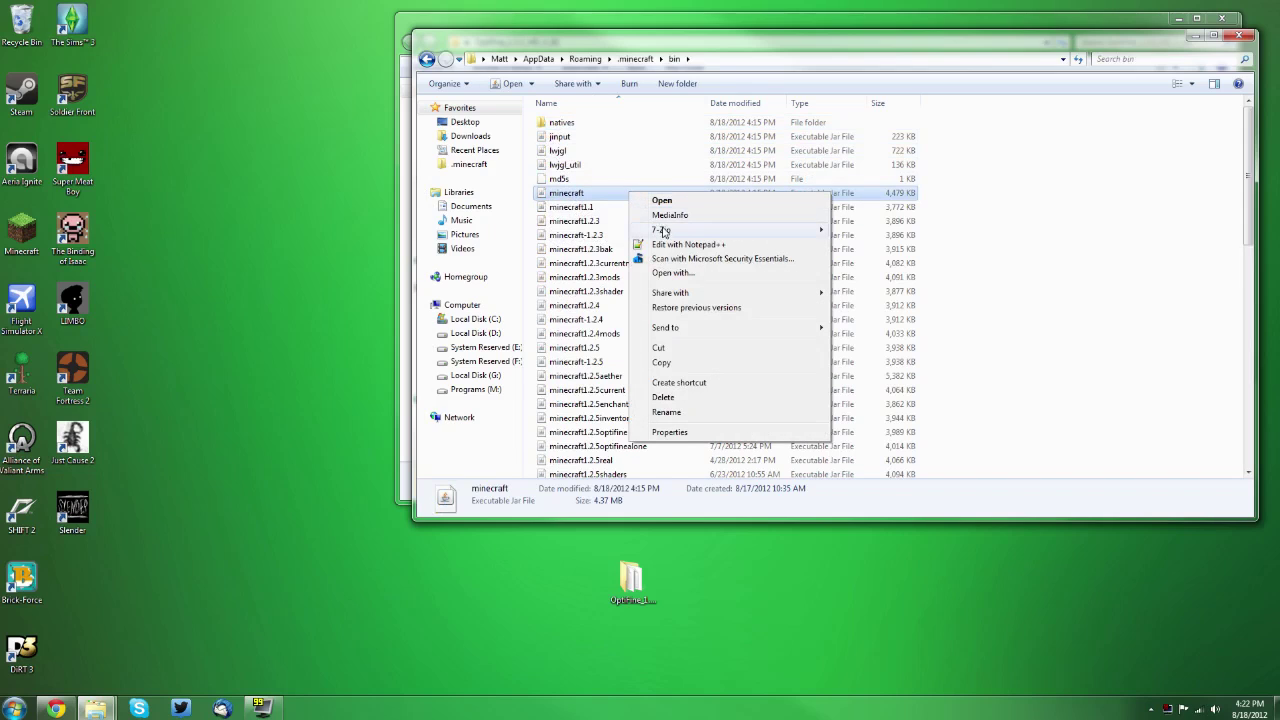
mouse_move(668, 232)
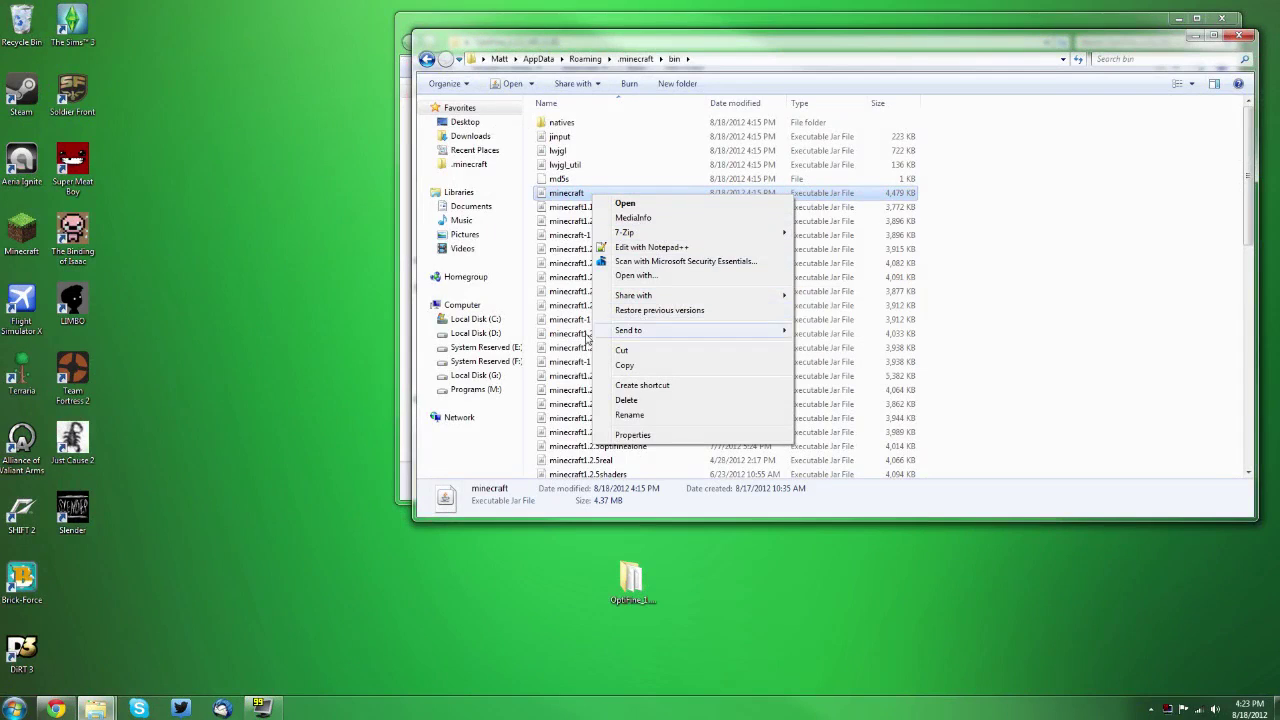
- Launch 7-Zip File Manager and go up through the parent folders to the user's profile folder
click(14, 708)
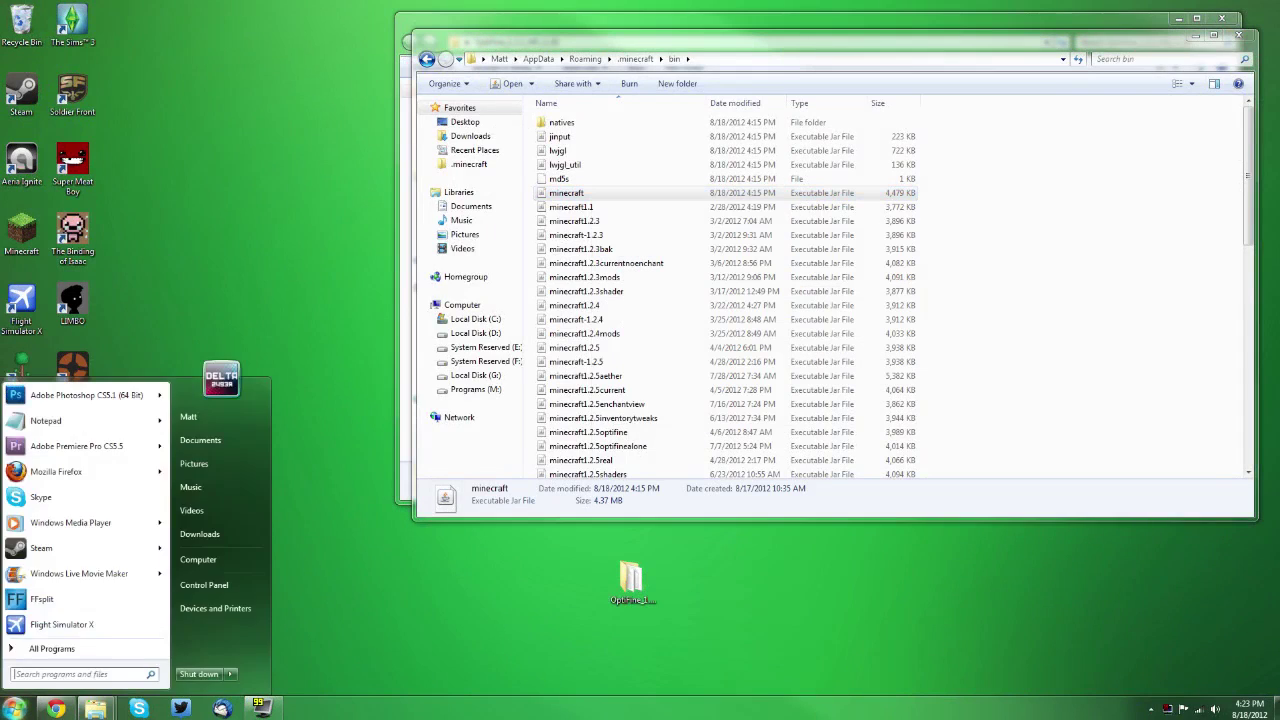
text(7)
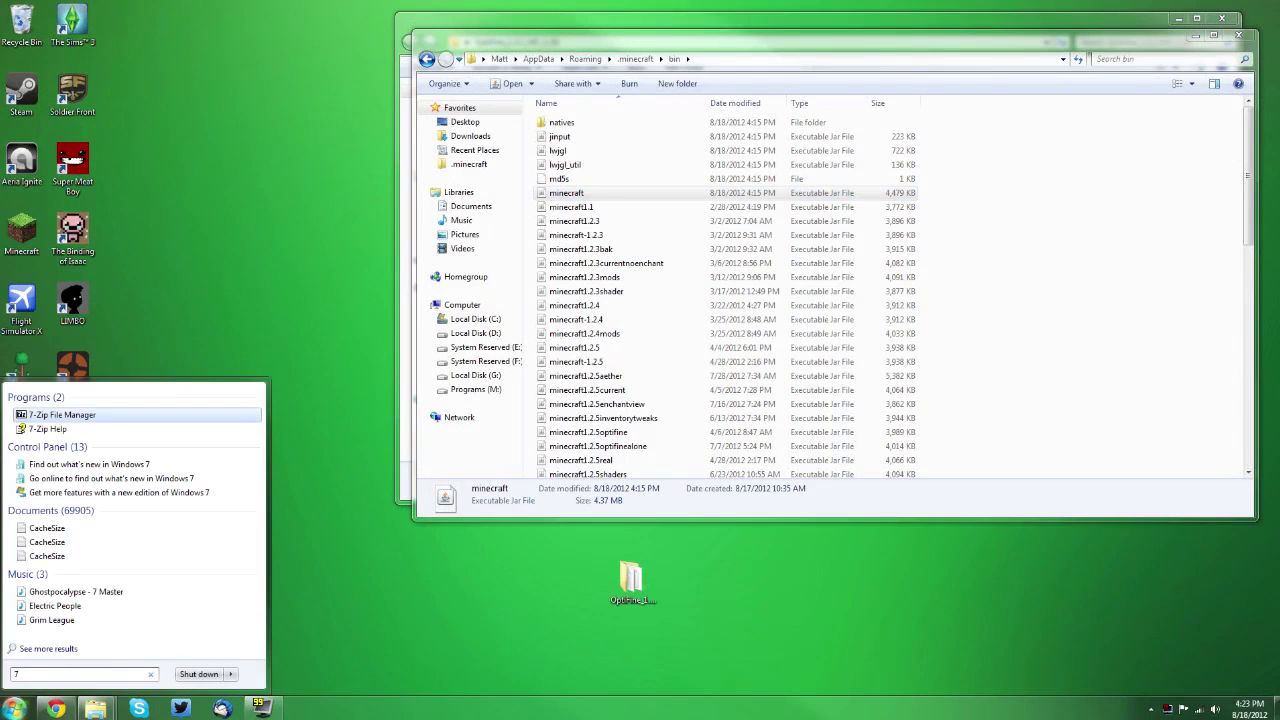
click(50, 415)
click(119, 142)
click(119, 142)
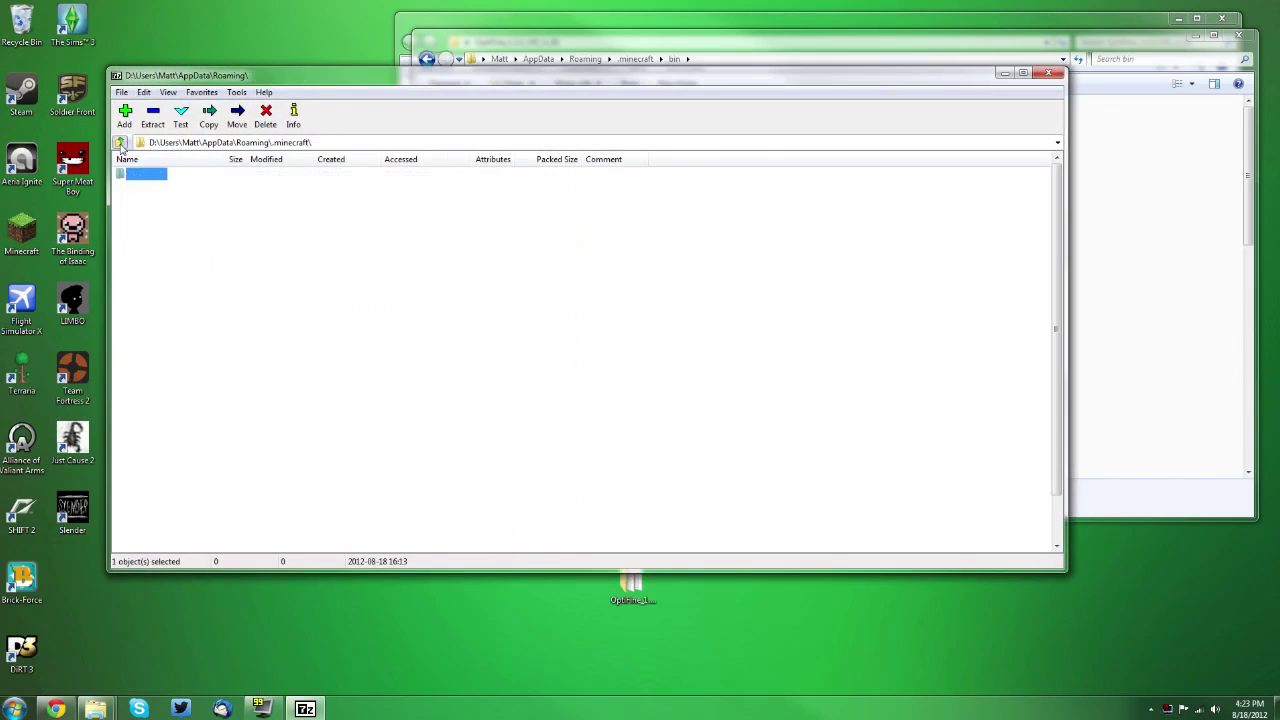
click(119, 142)
click(119, 142)
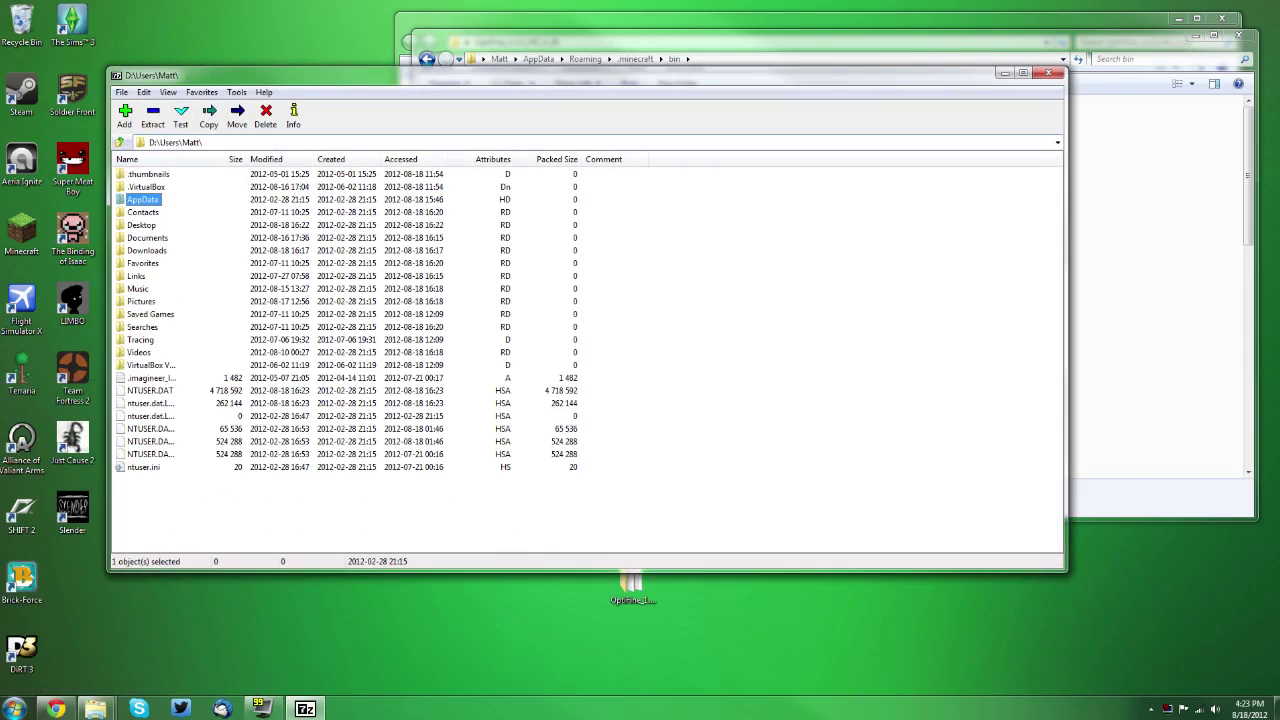
- Browse to AppData\Roaming\.minecraft\bin in 7-Zip and open minecraft.jar as an archive
double_click(136, 200)
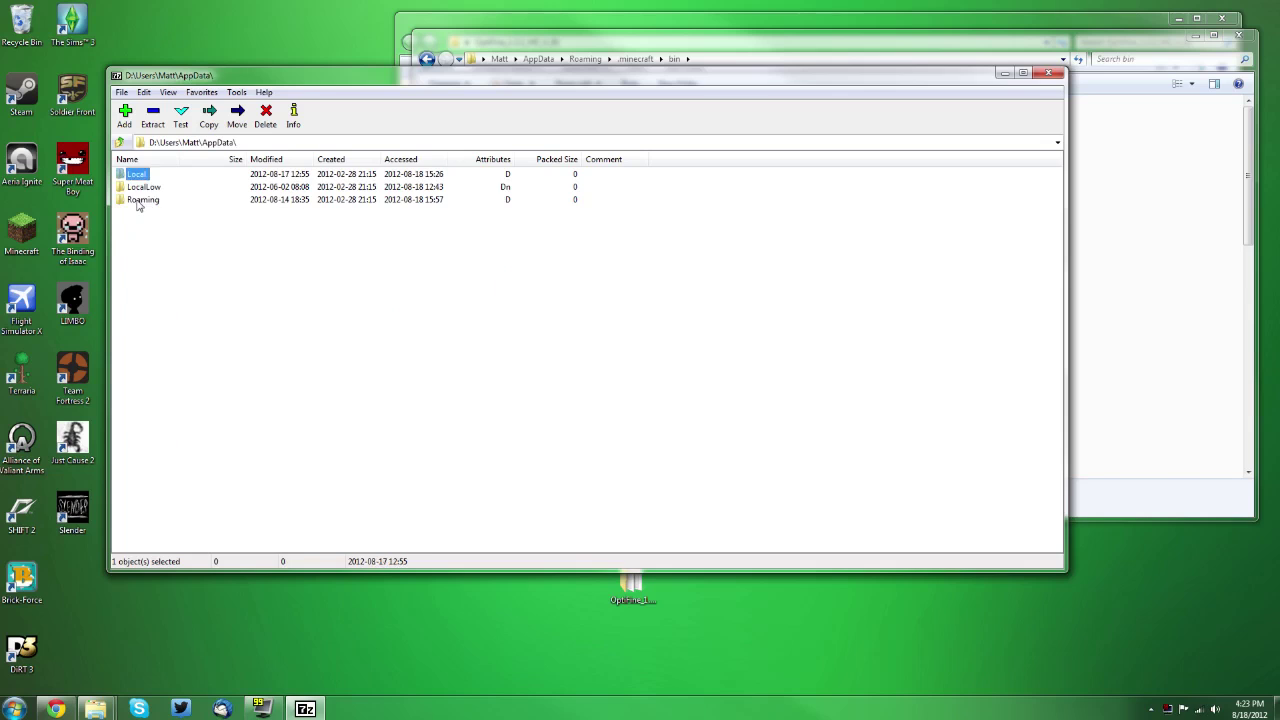
double_click(135, 200)
double_click(139, 176)
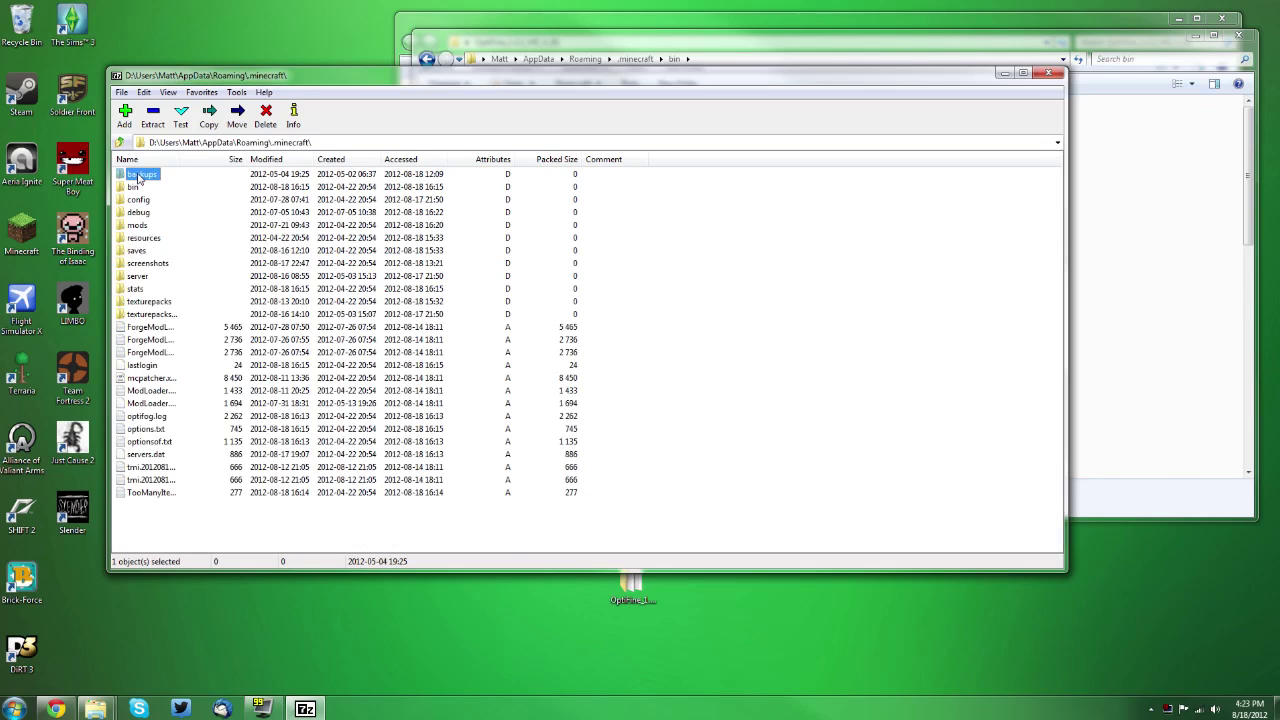
double_click(125, 189)
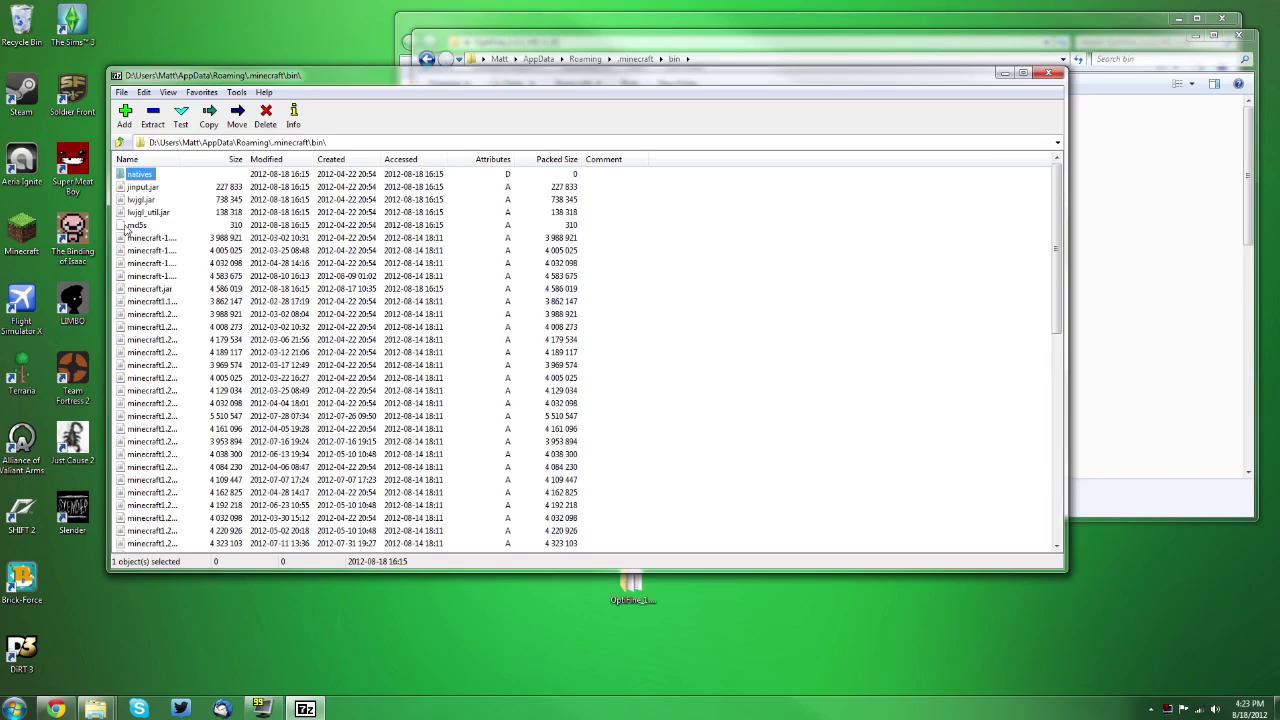
double_click(150, 289)
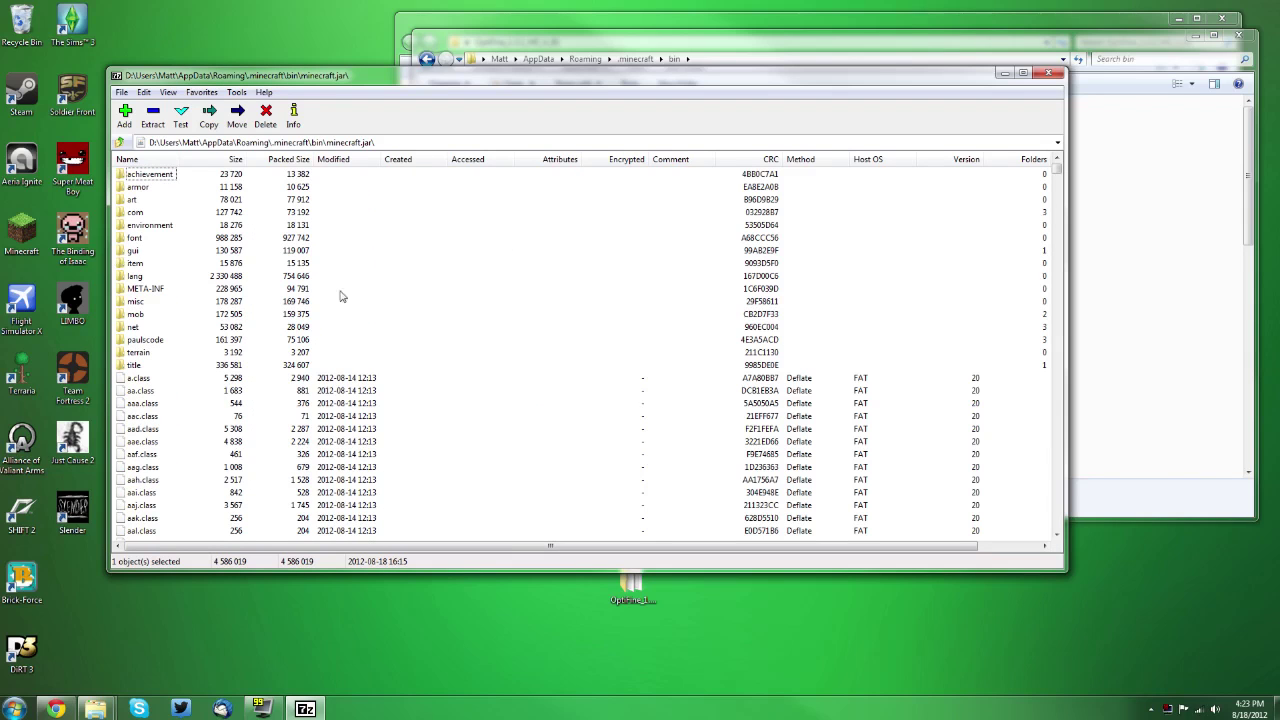
- Delete the META-INF folder with all its contents from the minecraft.jar archive
drag(597, 80, 585, 48)
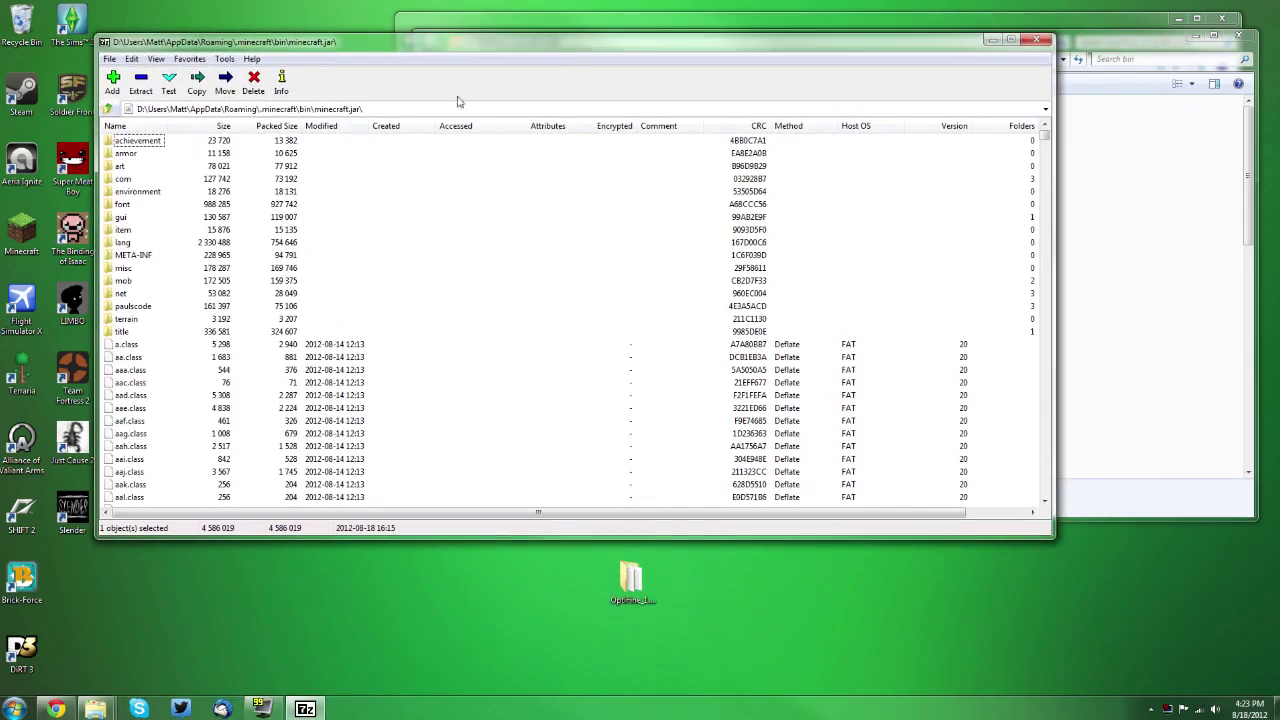
click(130, 257)
key(Delete)
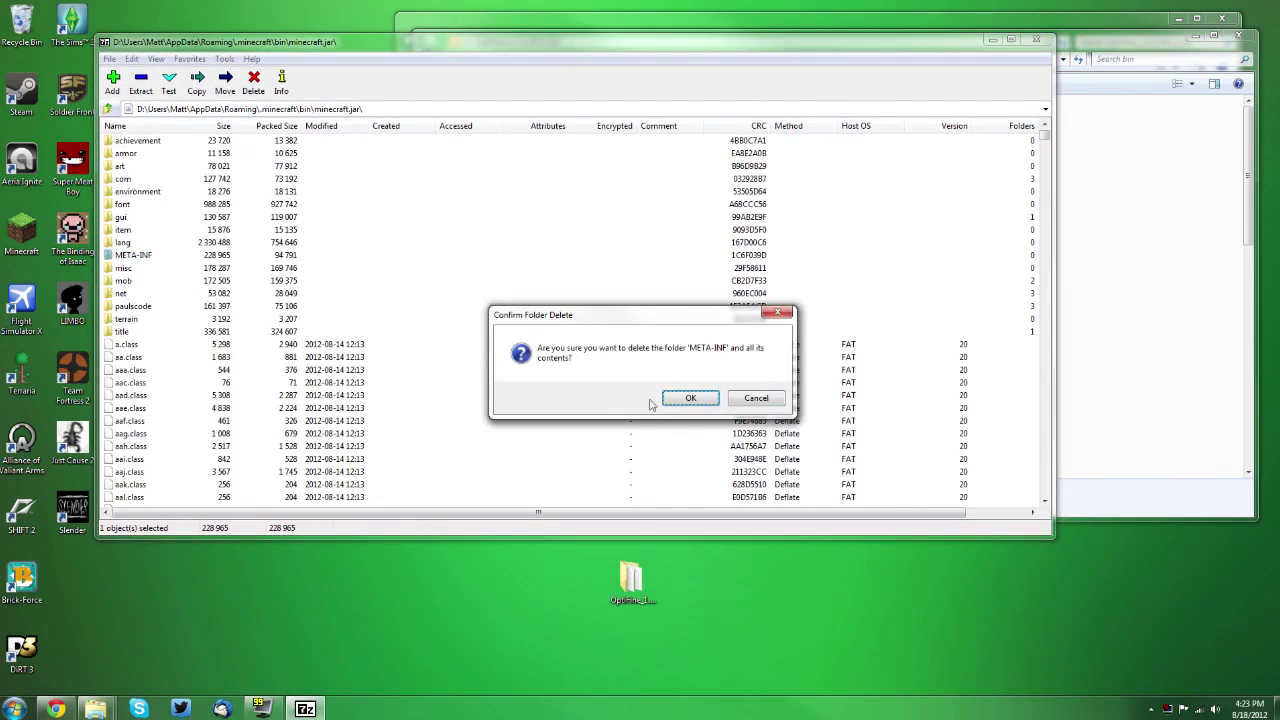
click(690, 401)
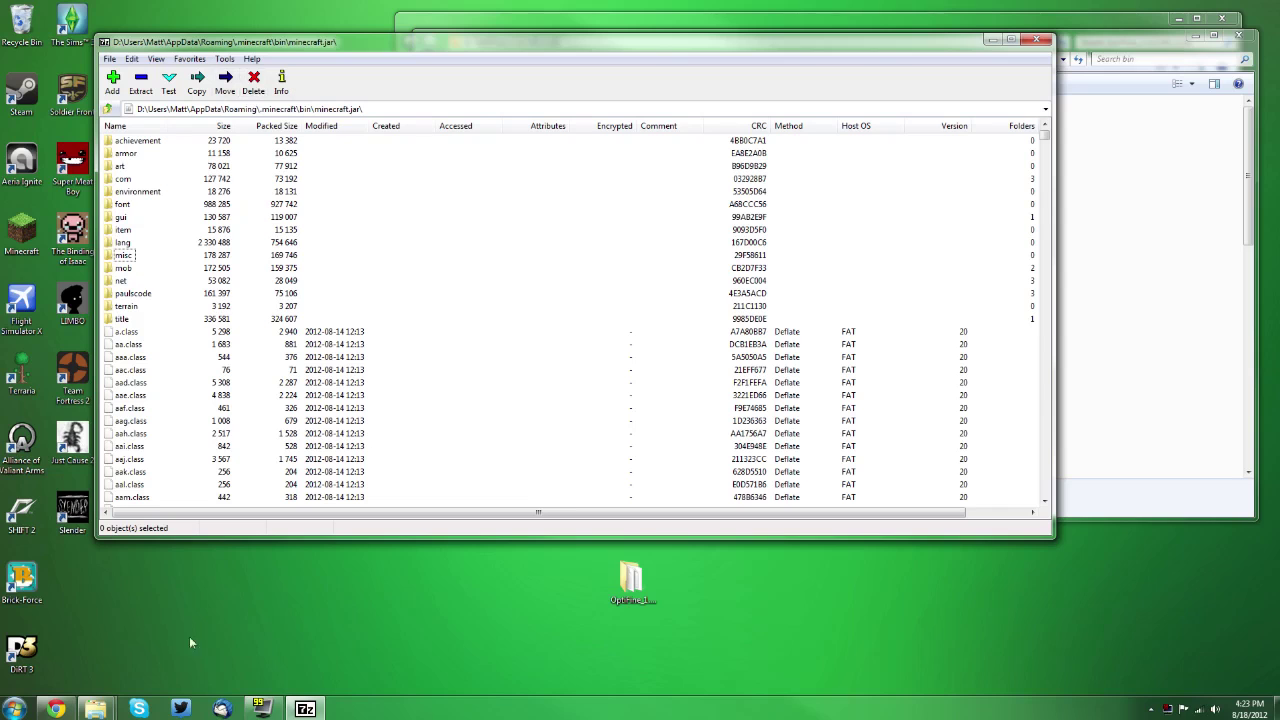
- Switch to the OptiFine_1.3.2_HD_U_B1 folder window in Windows Explorer and look through its extracted files
mouse_move(95, 708)
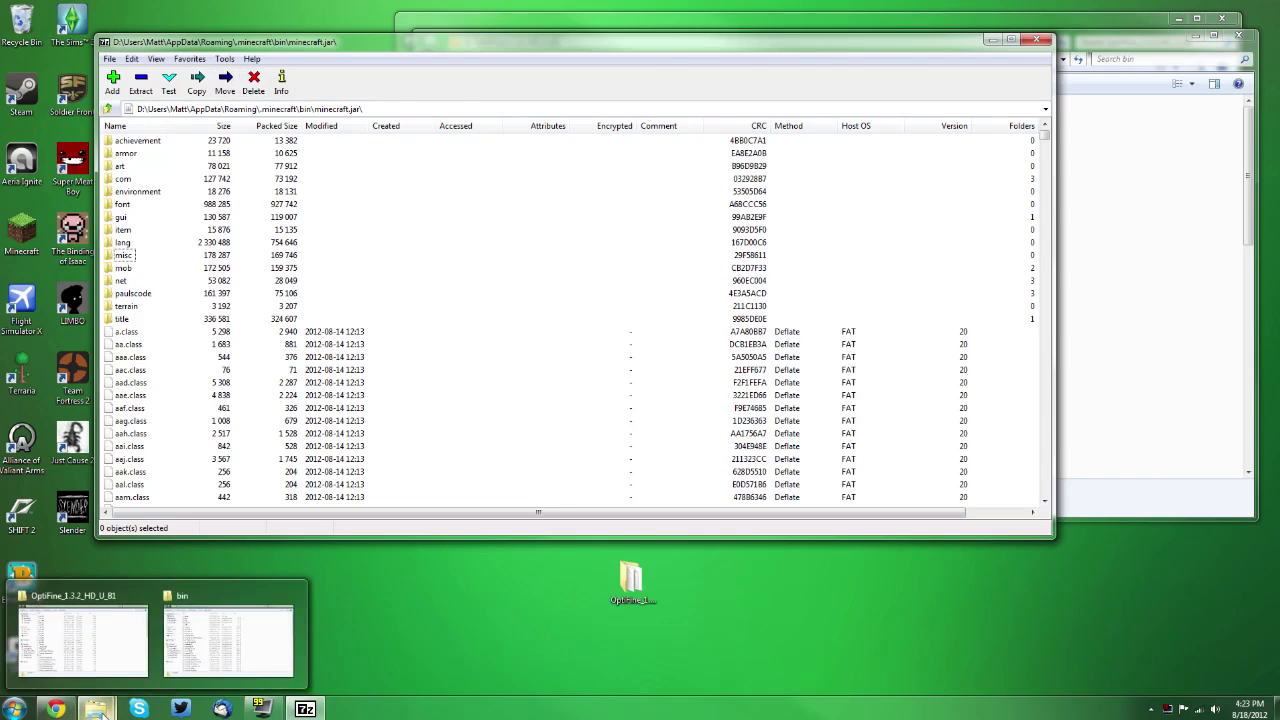
click(101, 641)
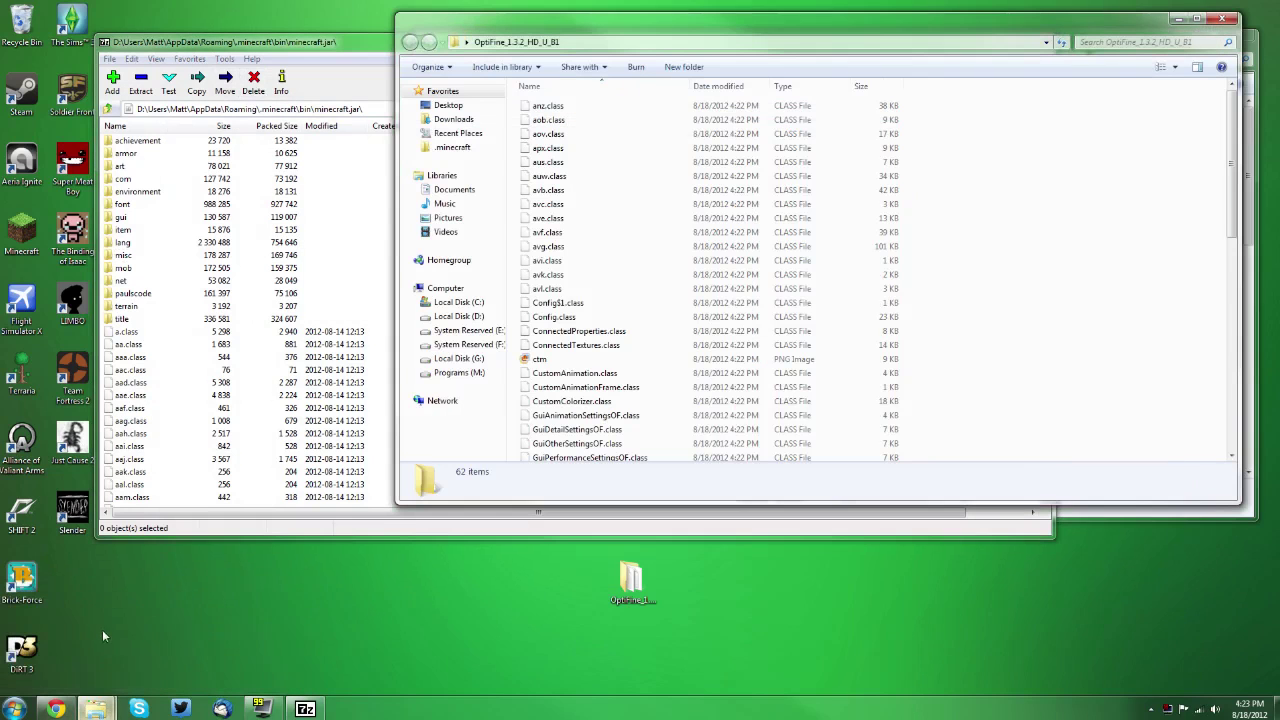
click(545, 312)
key(ctrl+a)
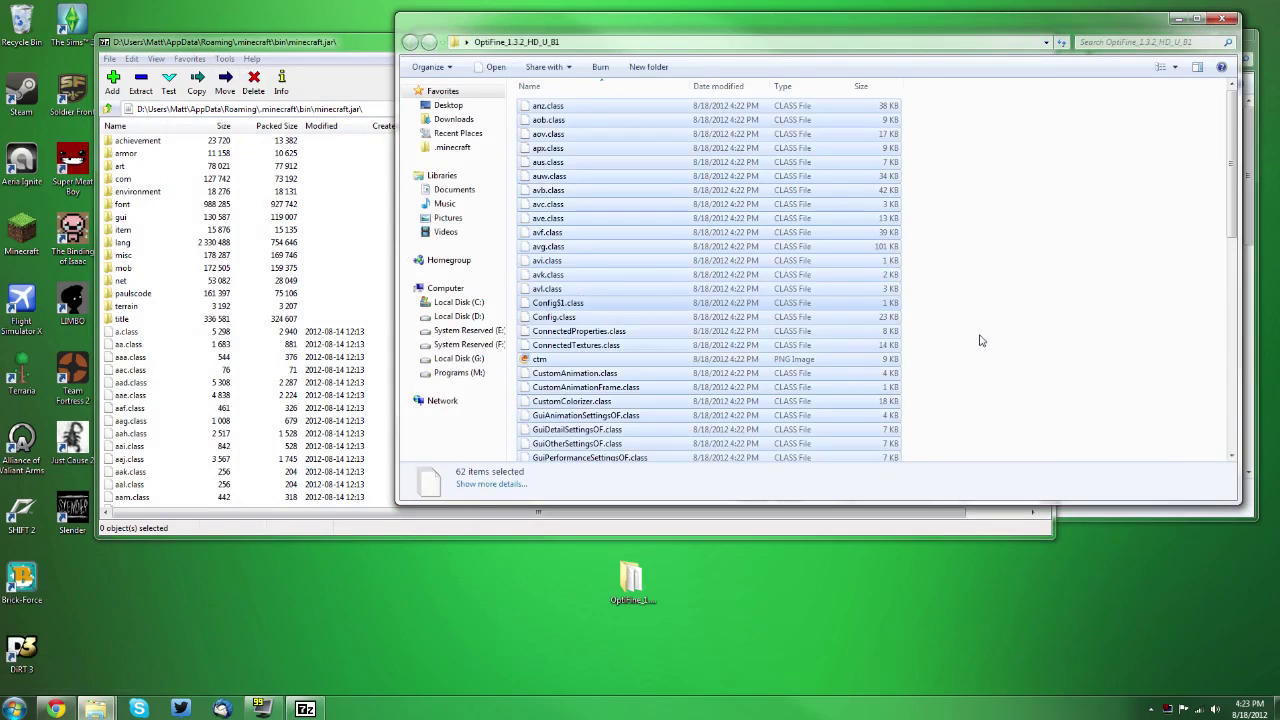
click(980, 337)
scroll(988, 345, down, 6)
scroll(975, 380, down, 6)
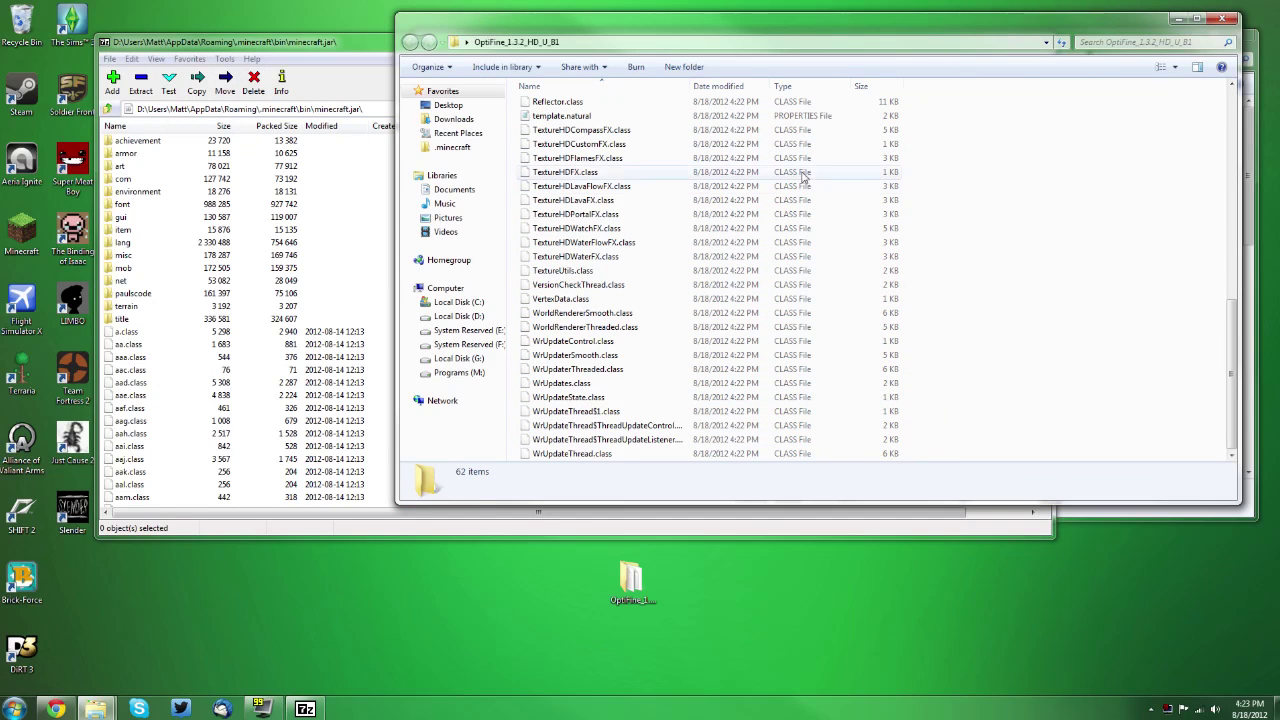
- Copy all files from the OptiFine_1.3.2_HD_U_B1 folder into the root of the open minecraft.jar archive in 7-Zip
click(795, 188)
key(ctrl+a)
scroll(592, 232, up, 15)
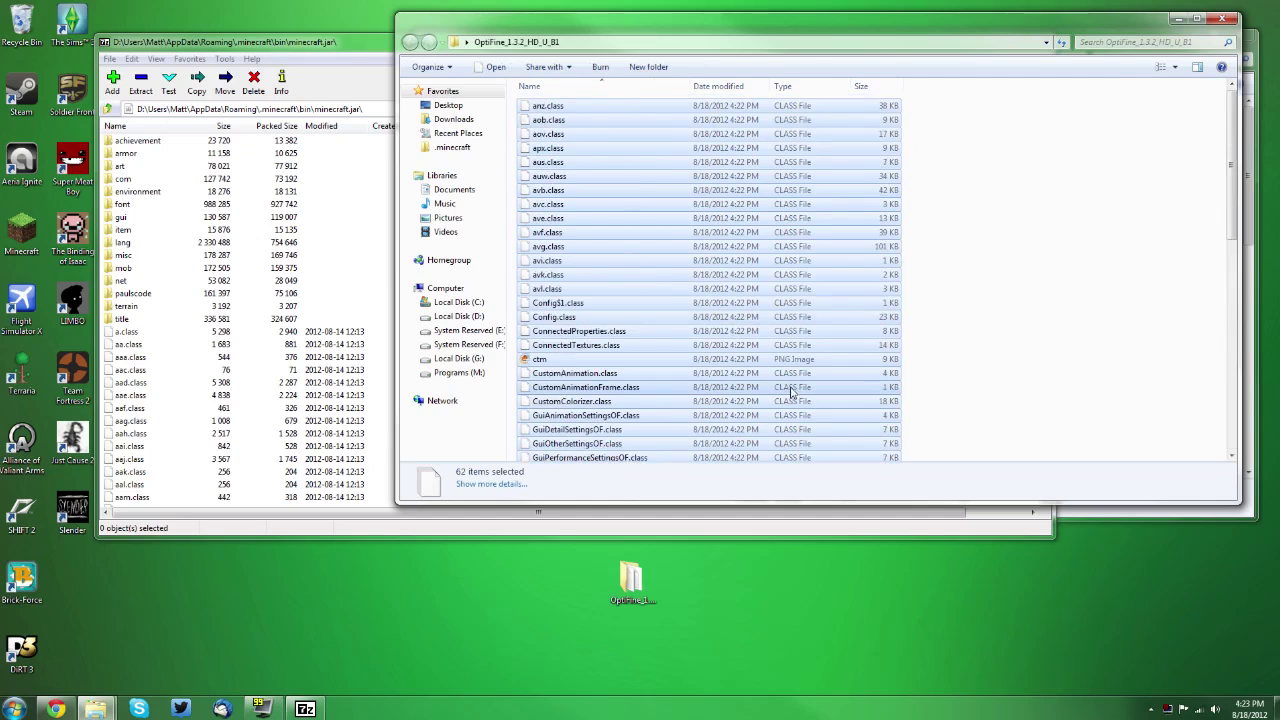
drag(592, 232, 355, 70)
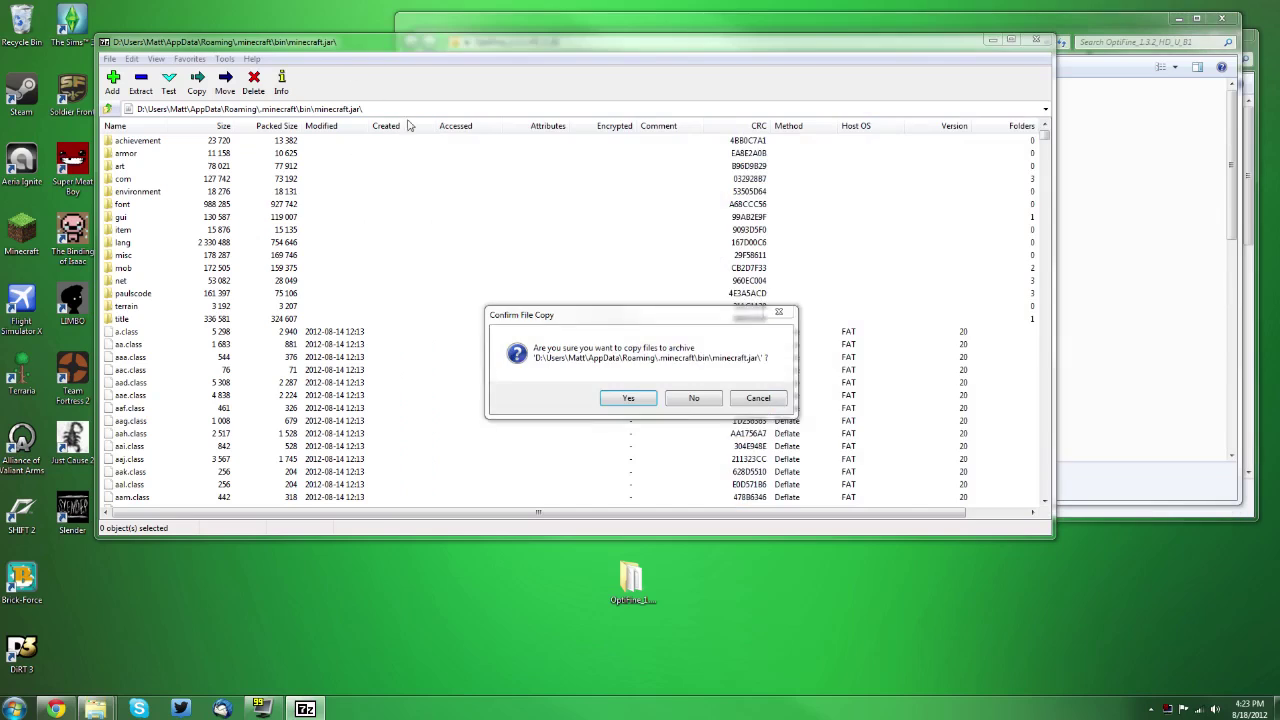
click(628, 398)
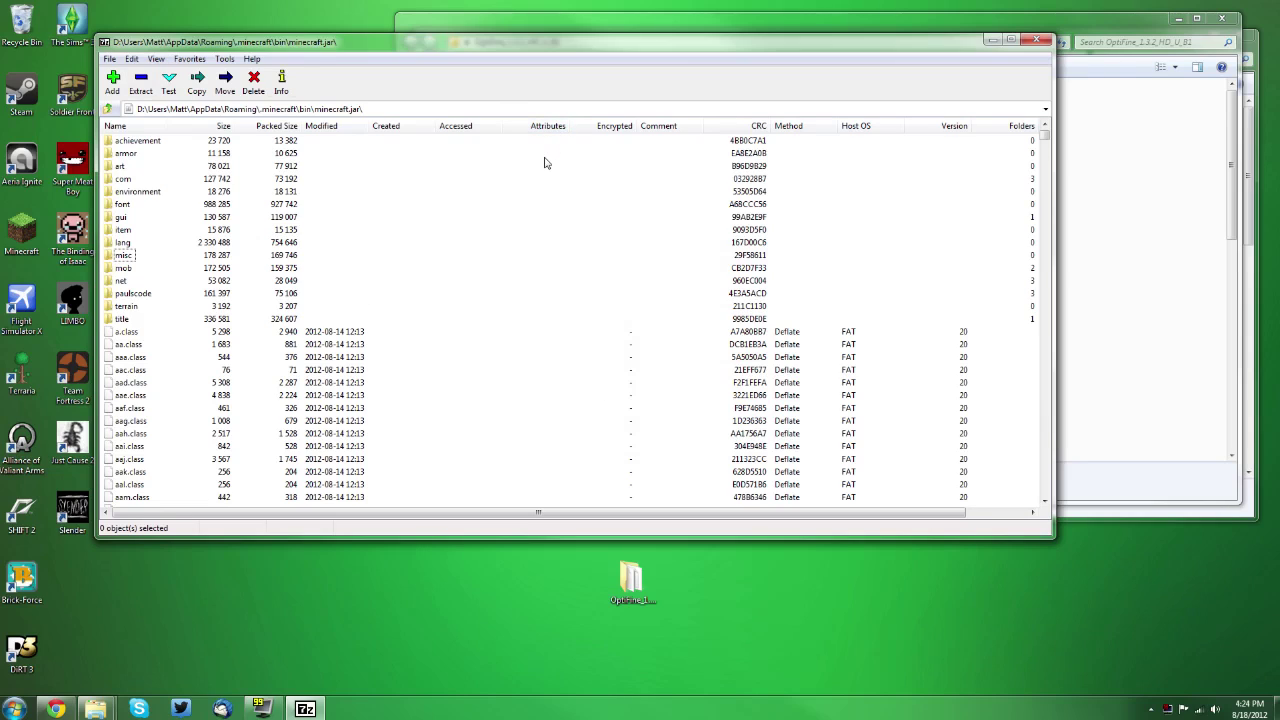
scroll(143, 375, down, 2)
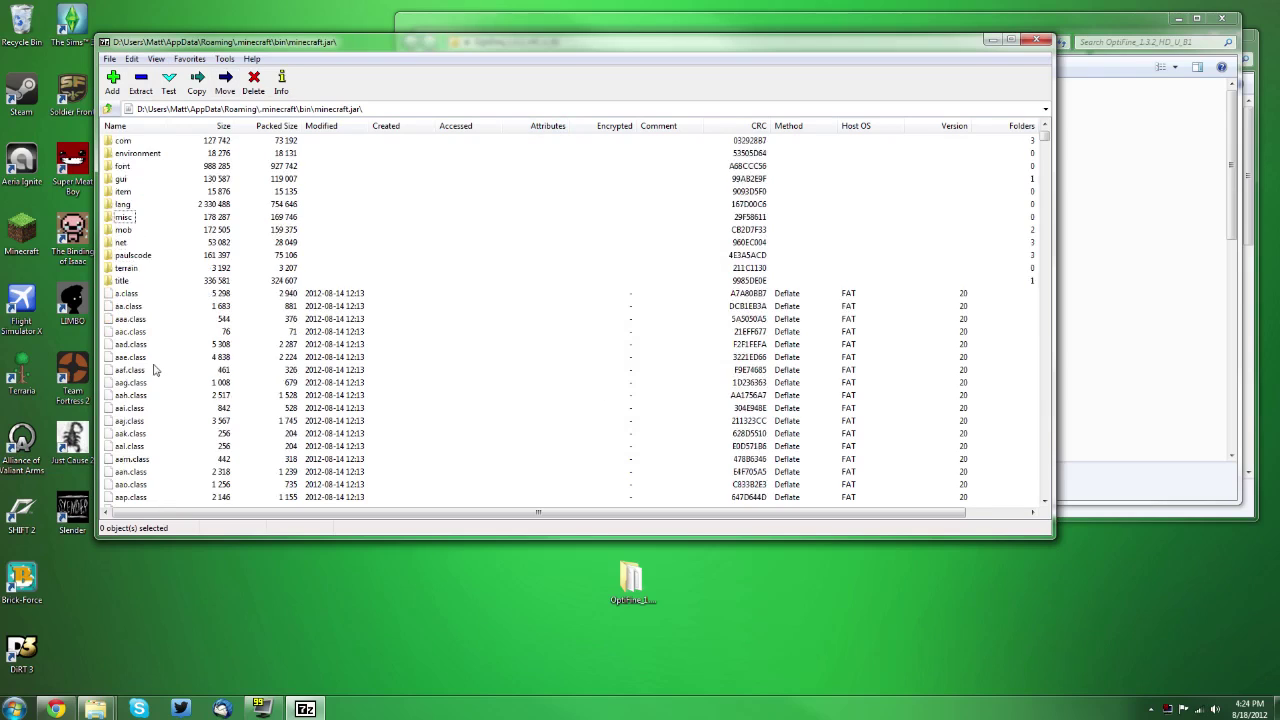
scroll(143, 375, up, 2)
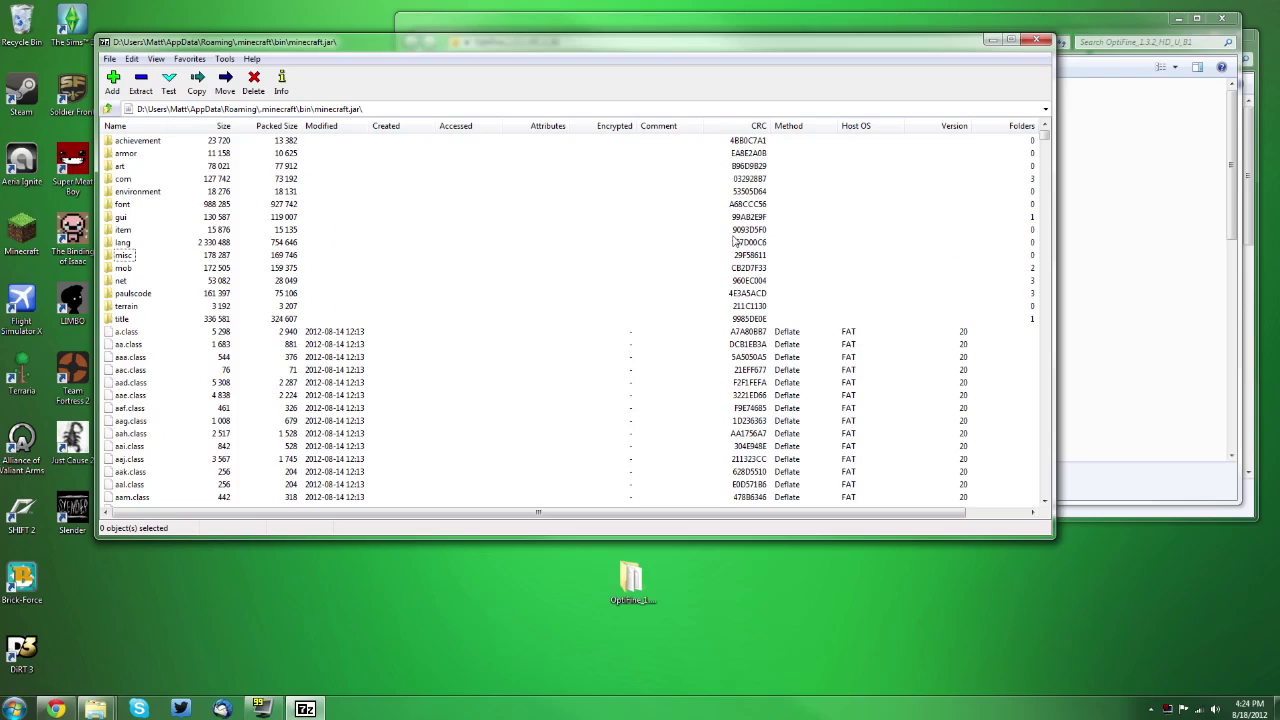